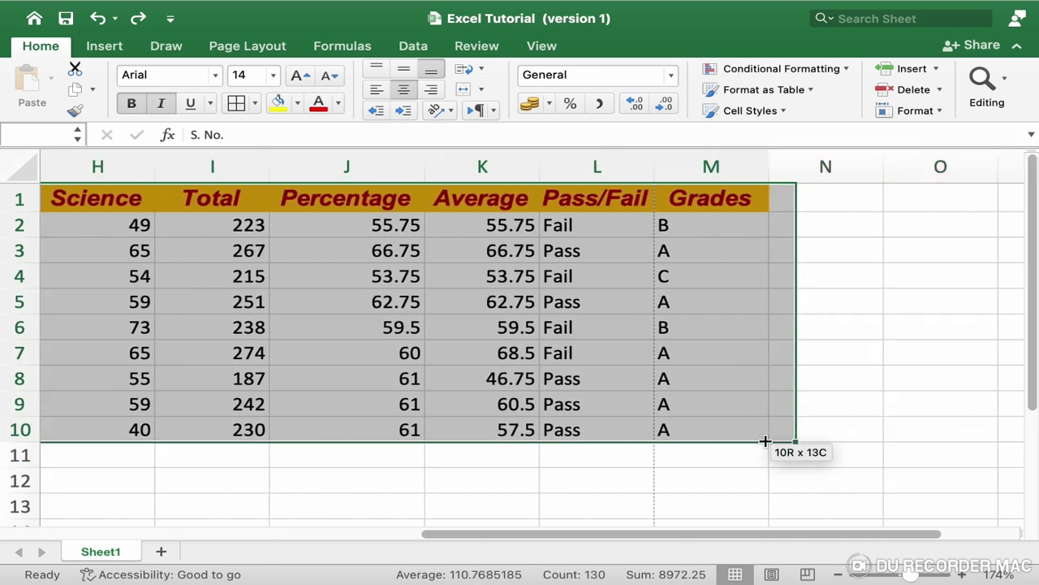
- Try selecting parts of the marks table, then check the sheet in print preview and close it
left_click_drag(800, 439, 755, 441)
scroll(389, 424, "left", 5)
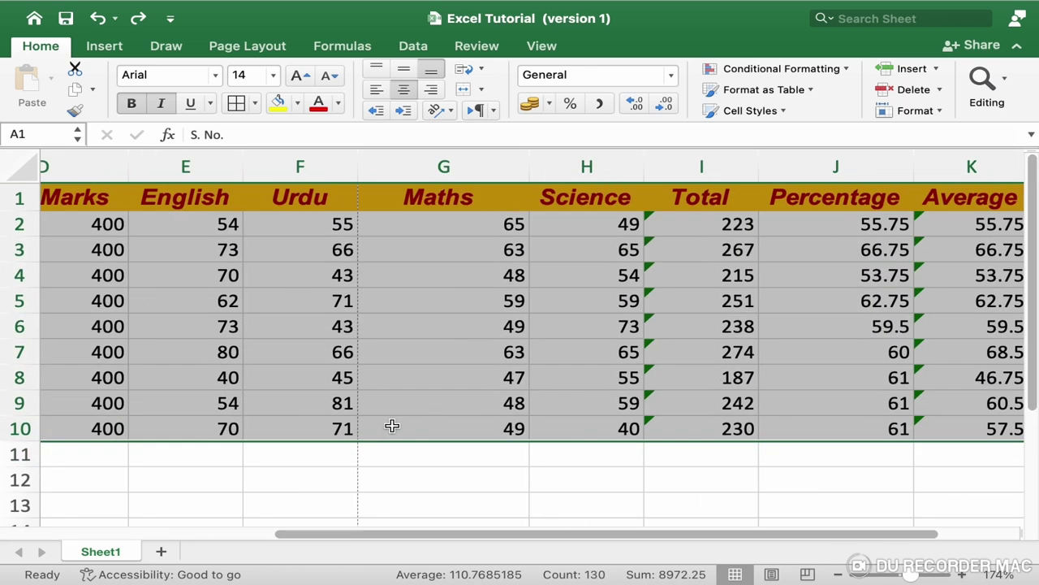
scroll(390, 425, "left", 3)
left_click(134, 431)
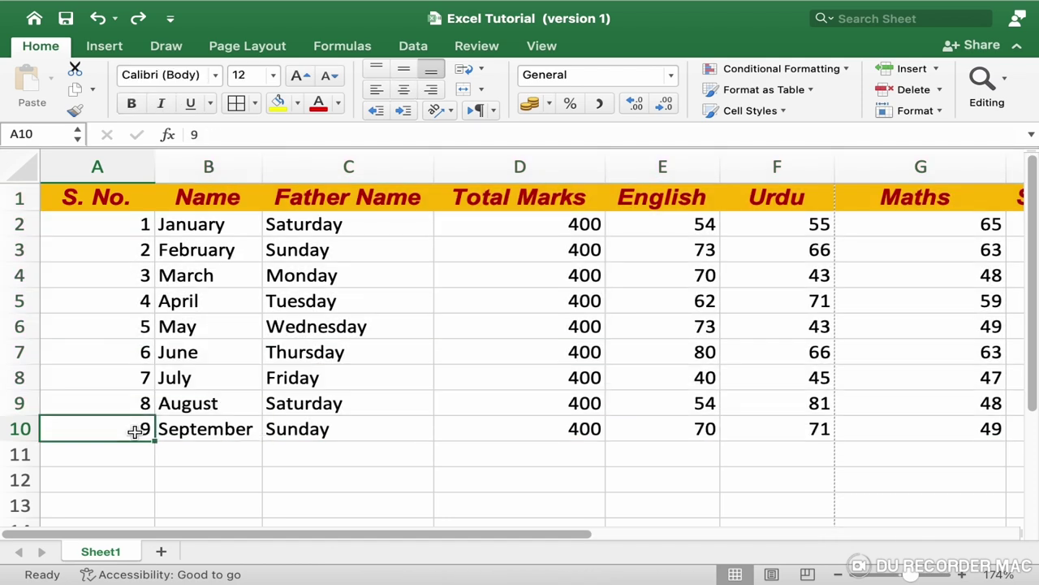
mouse_move(146, 431)
left_mouse_down()
mouse_move(901, 476)
mouse_move(994, 428)
left_mouse_up()
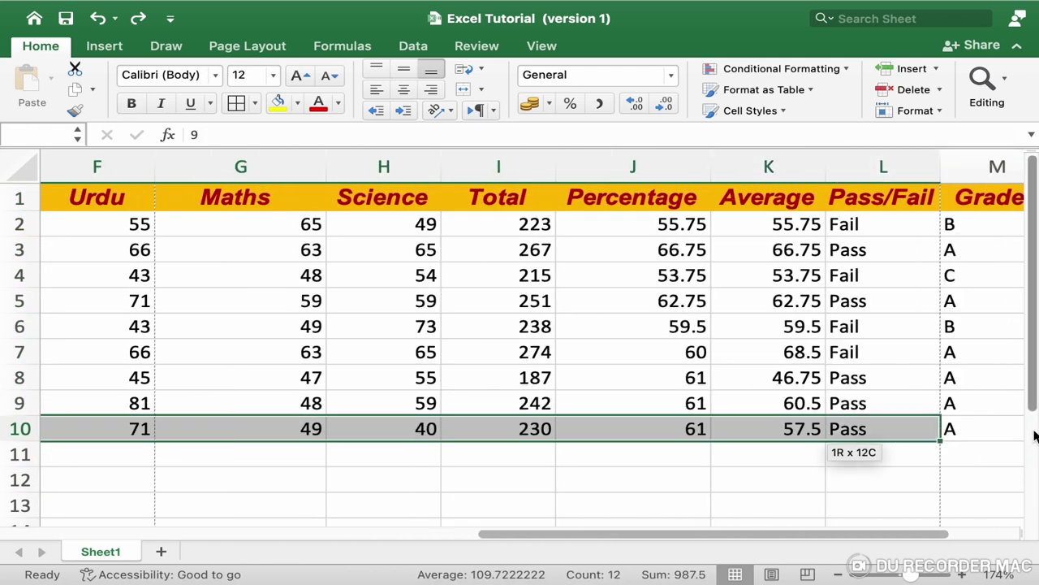
left_click_drag(994, 428, 934, 430)
scroll(255, 326, "left", 10)
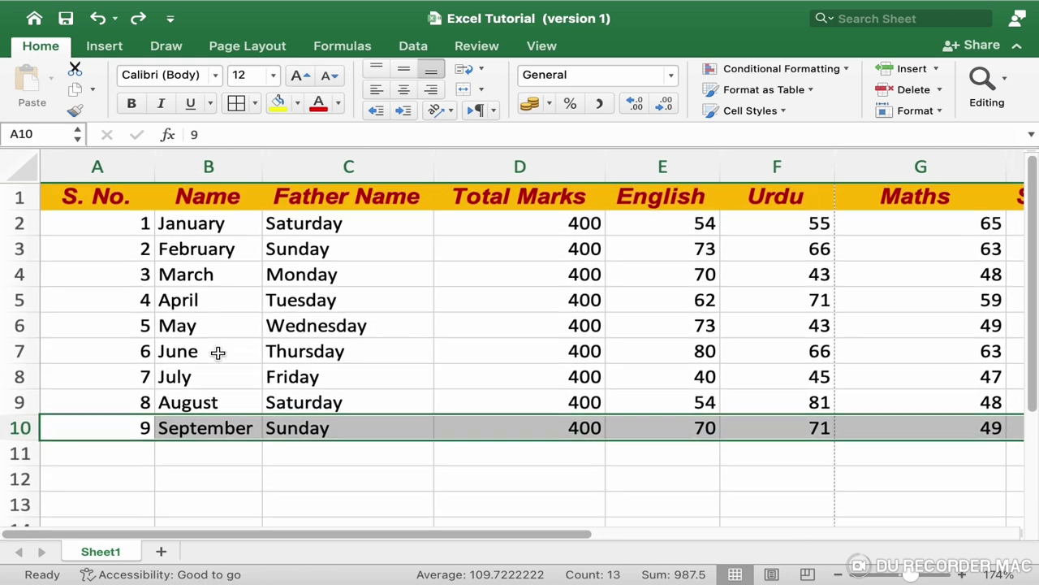
left_click(259, 306)
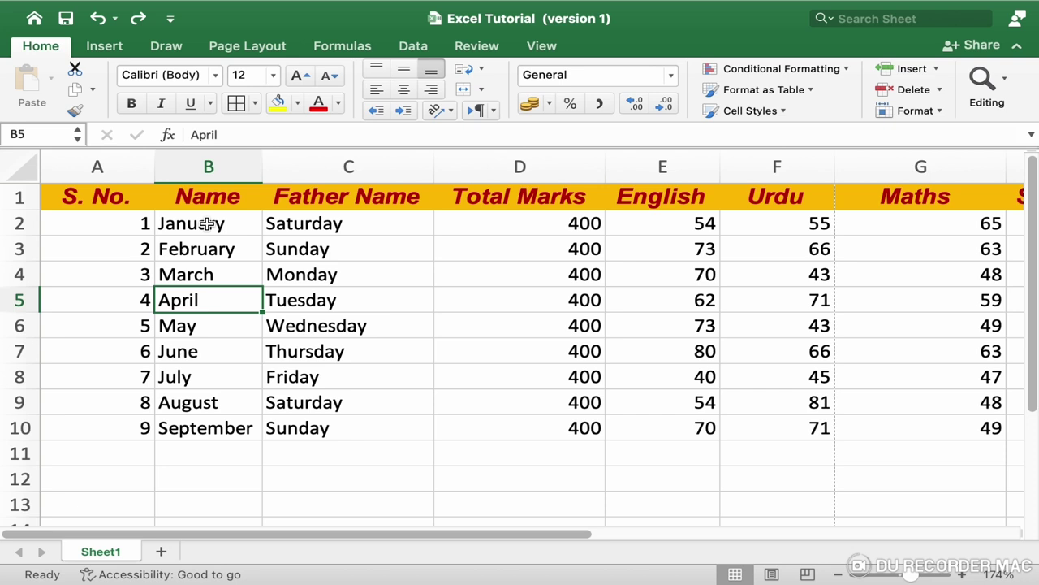
key("super+p")
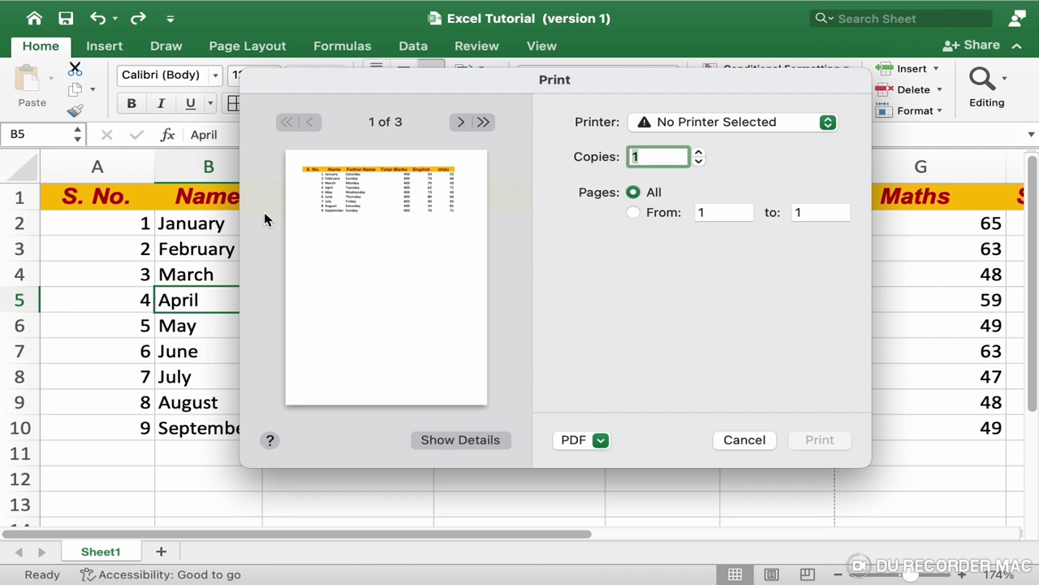
left_click(745, 442)
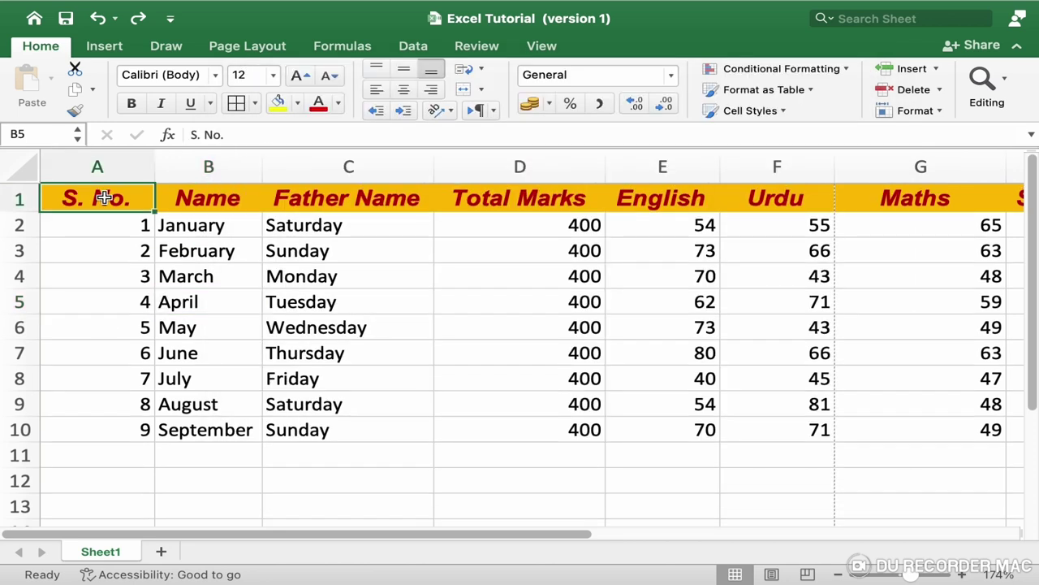
- Apply All Borders to A1:M10 and check the bordered table in print preview
mouse_move(104, 195)
left_mouse_down()
mouse_move(188, 266)
mouse_move(894, 439)
left_mouse_up()
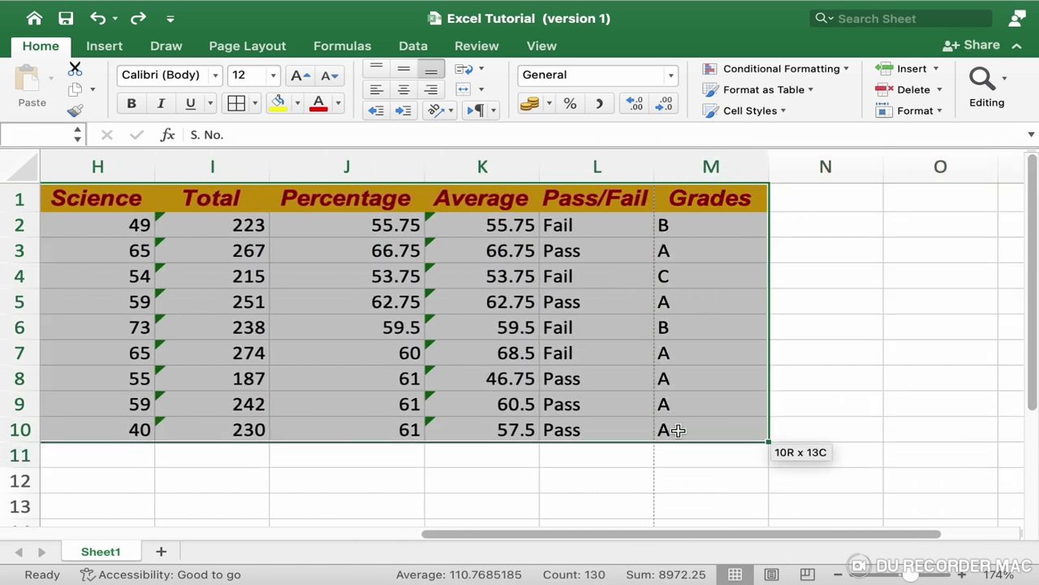
left_click_drag(897, 441, 680, 431)
left_click(255, 103)
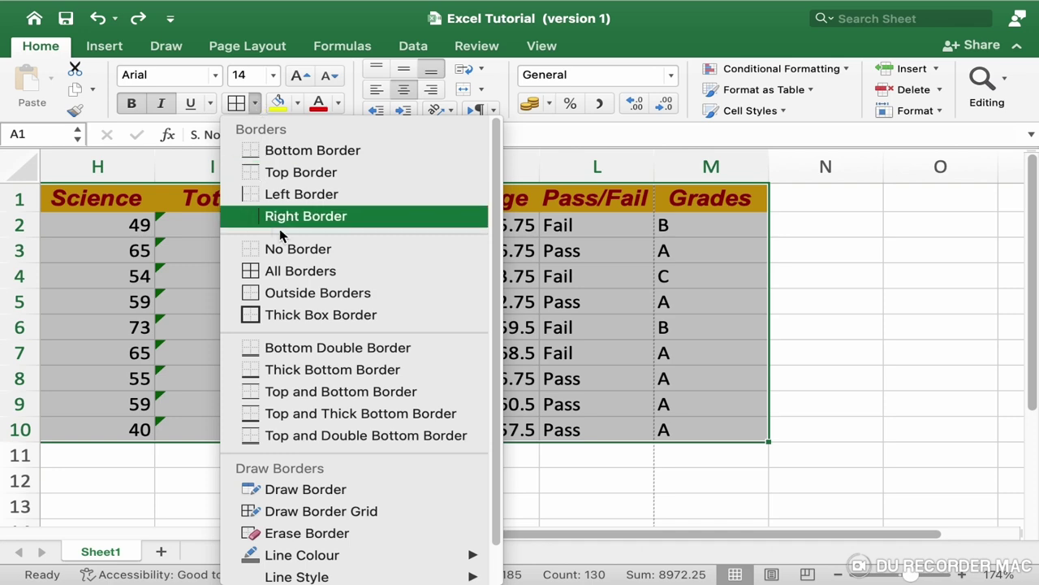
left_click(296, 271)
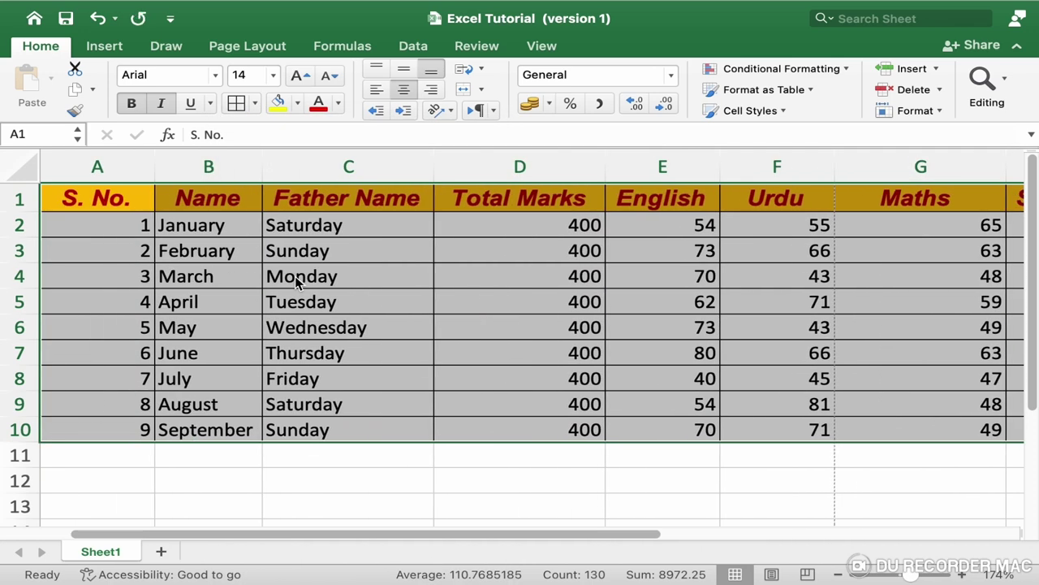
key("super+p")
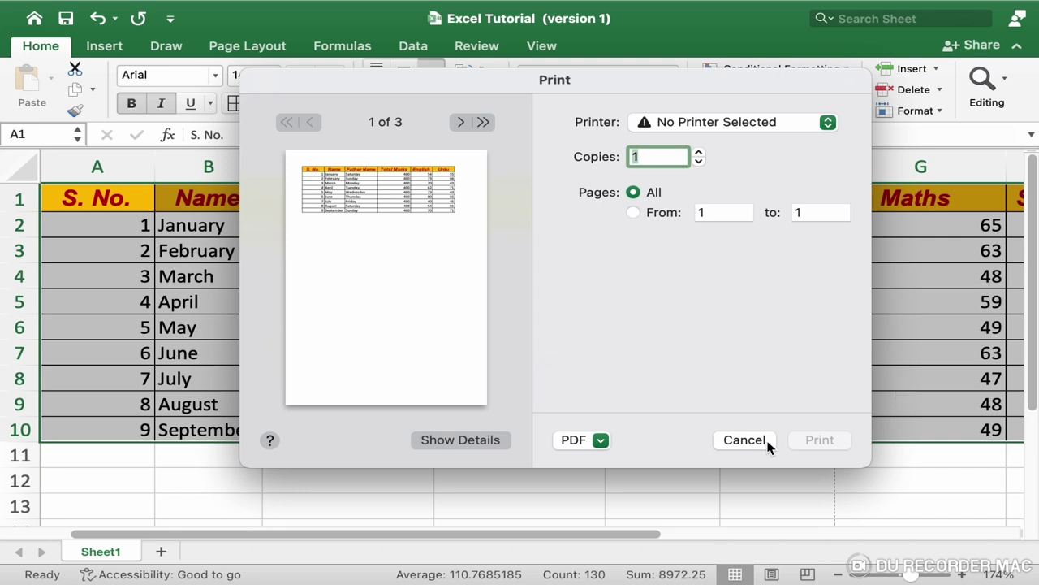
left_click(745, 439)
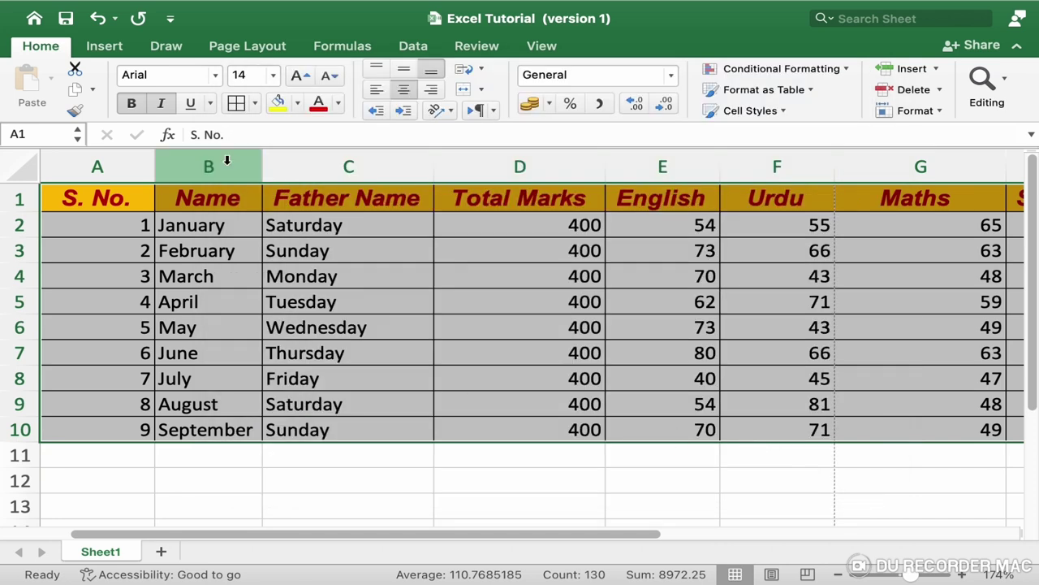
- Choose No Border for A1:M10, then switch to Draw Border and click cell D3
left_click(256, 111)
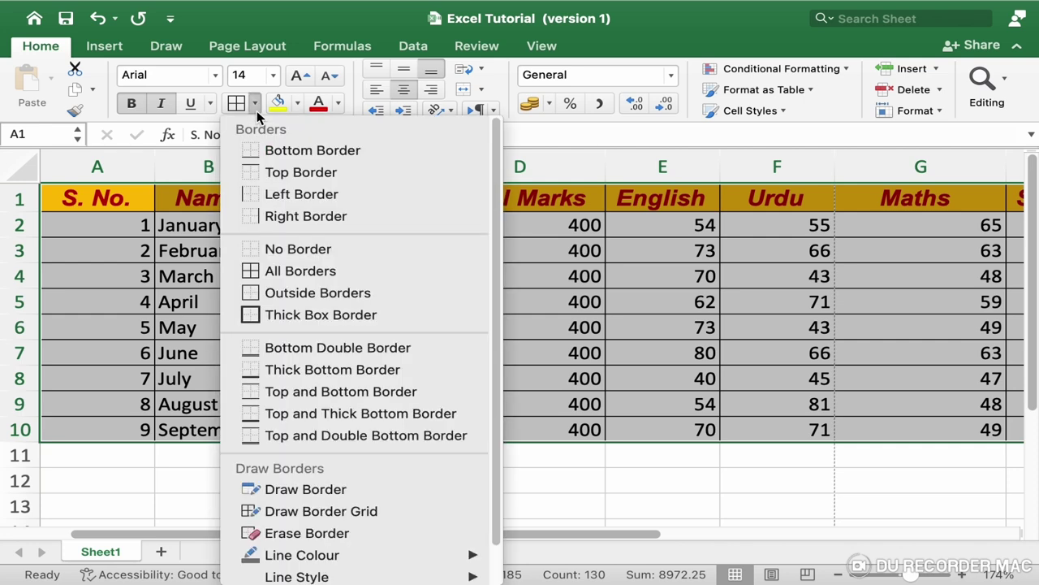
left_click(304, 252)
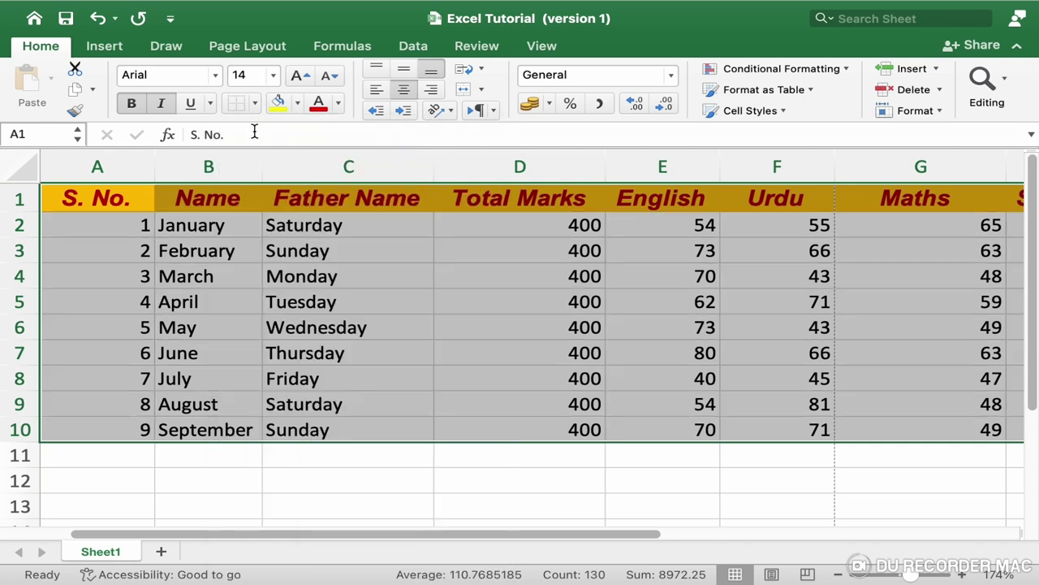
left_click(255, 103)
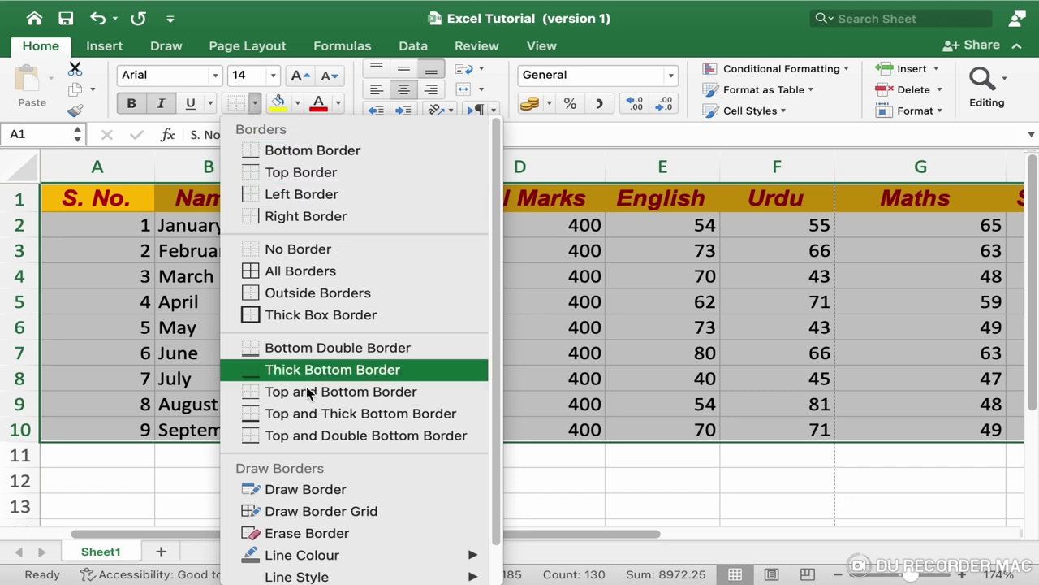
left_click(306, 488)
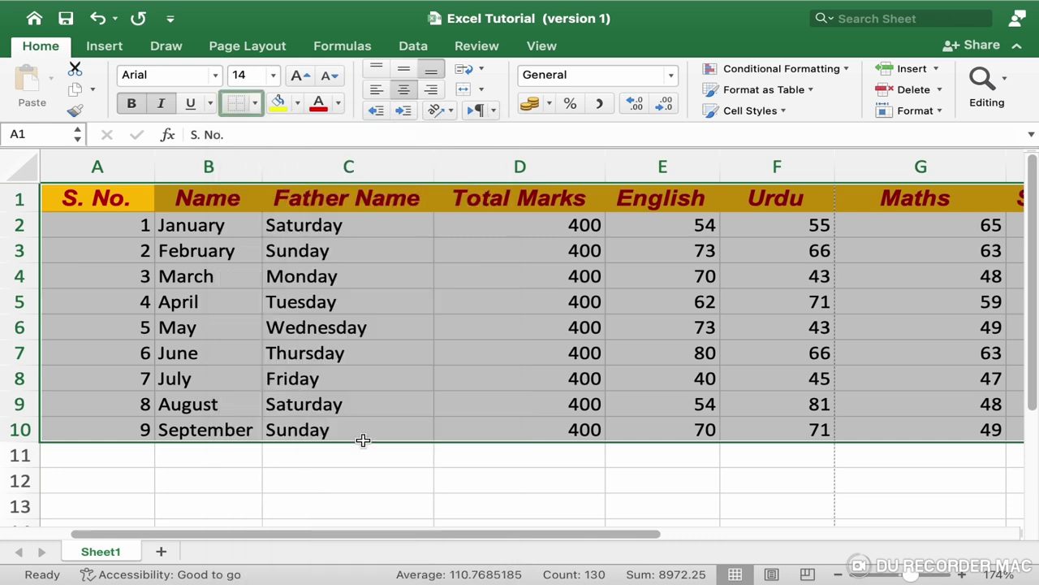
left_click(550, 250)
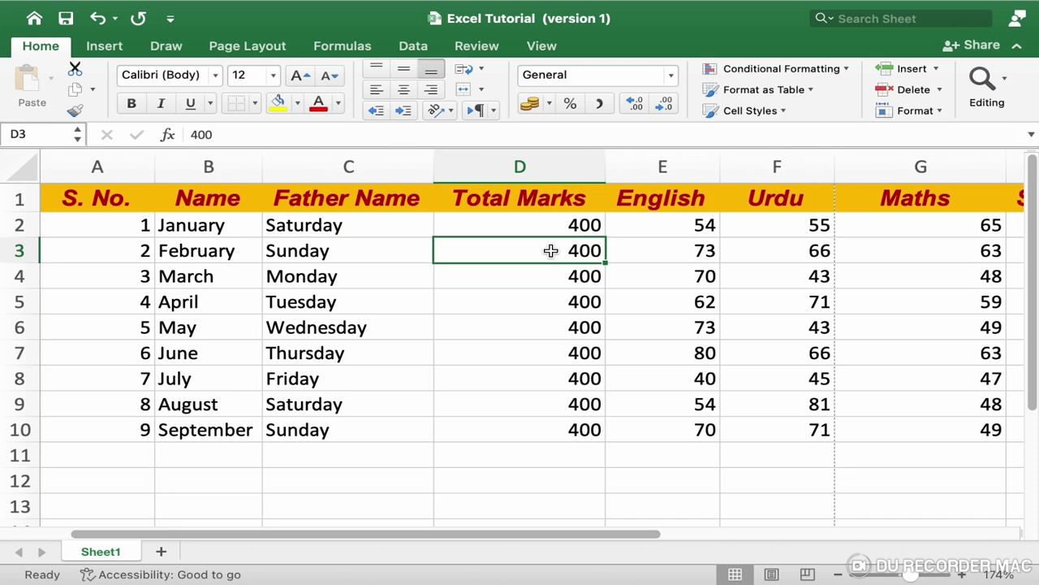
- Format $A$1:$M$10 as a table in a Light Orange style, with My table has headers checked
left_click(592, 321)
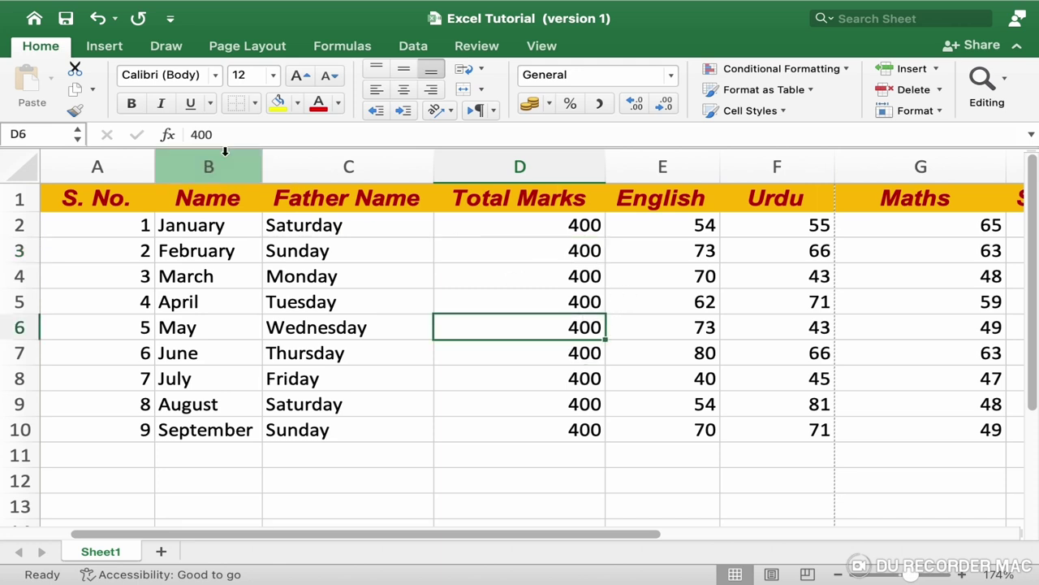
left_click(810, 92)
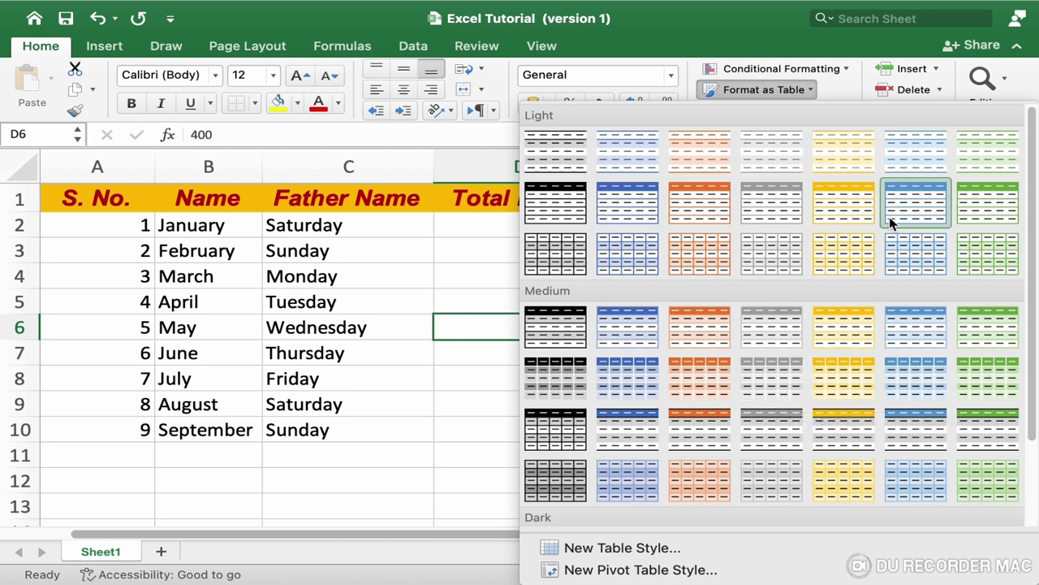
left_click(698, 270)
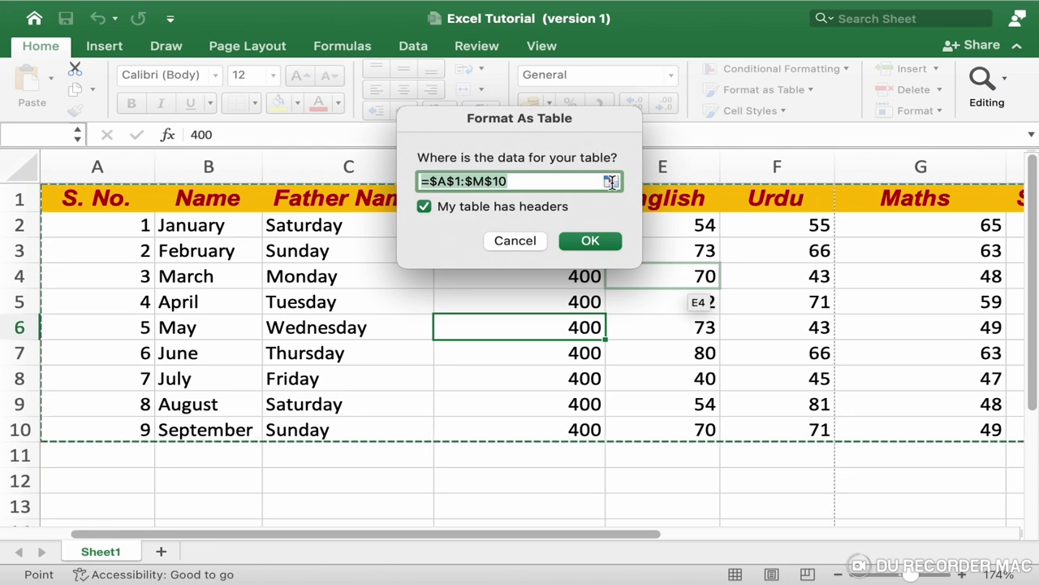
left_click(611, 182)
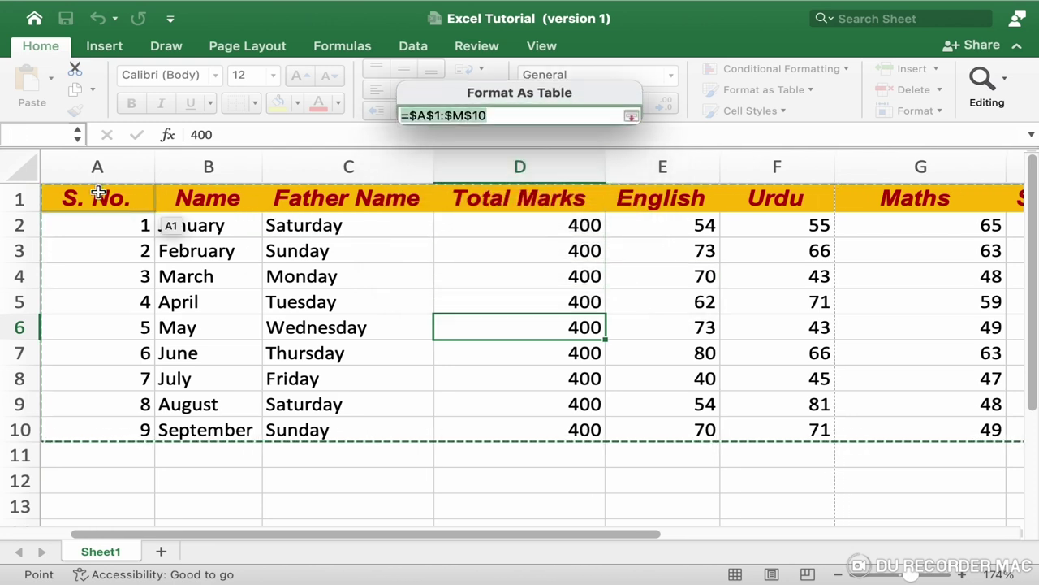
mouse_move(97, 195)
left_mouse_down()
mouse_move(543, 318)
mouse_move(975, 419)
mouse_move(740, 419)
left_mouse_up()
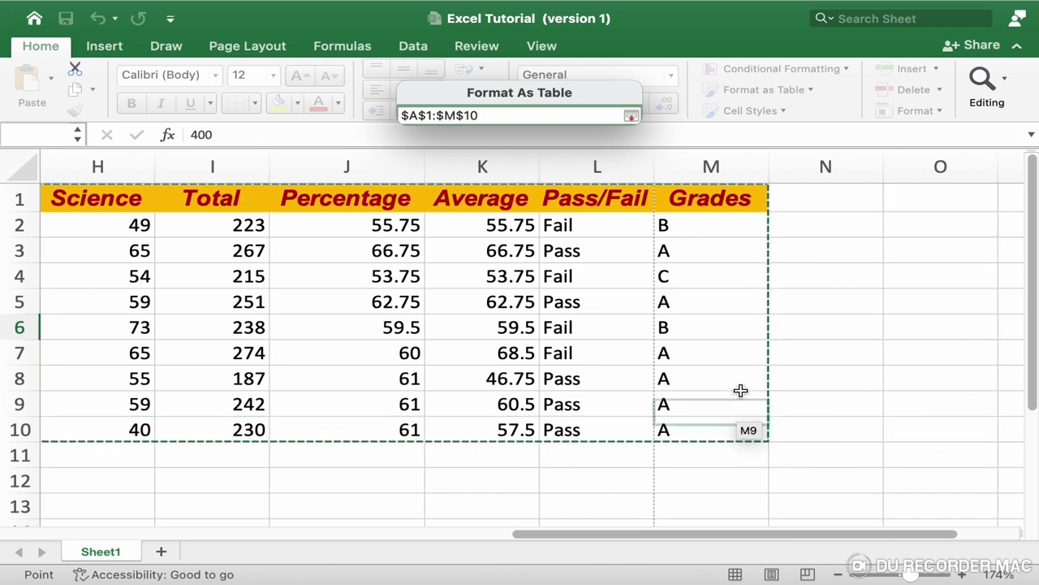
left_click(630, 116)
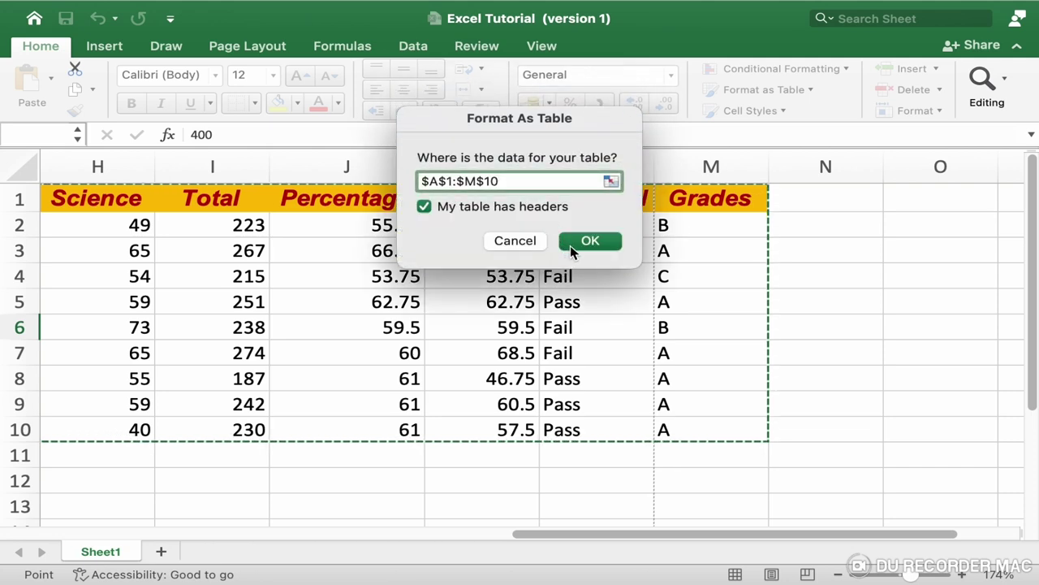
left_click(581, 243)
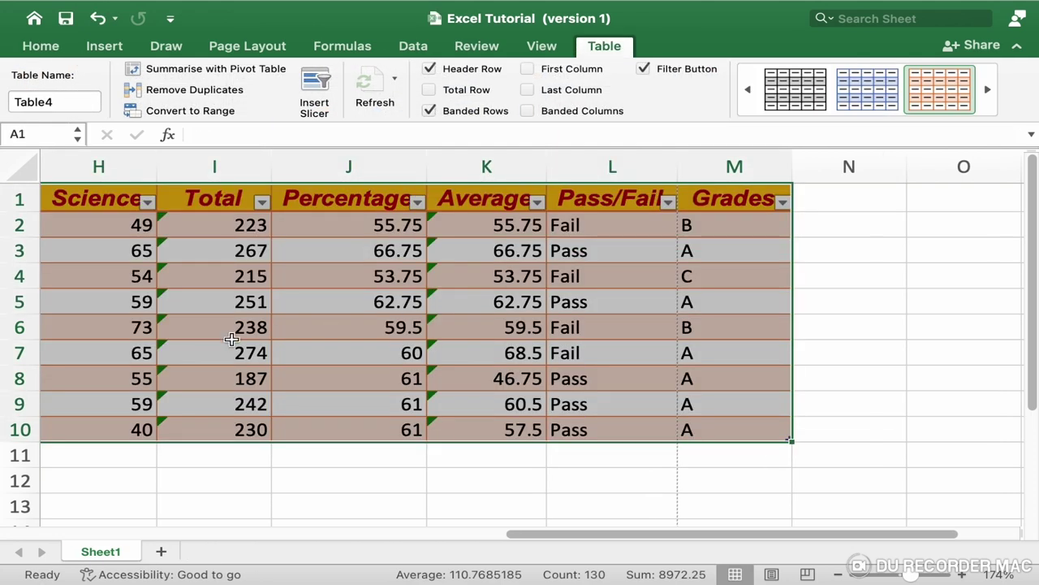
- Return to the Home tab and select the Percentage values J2:J10
left_click(229, 332)
scroll(165, 413, "left", 10)
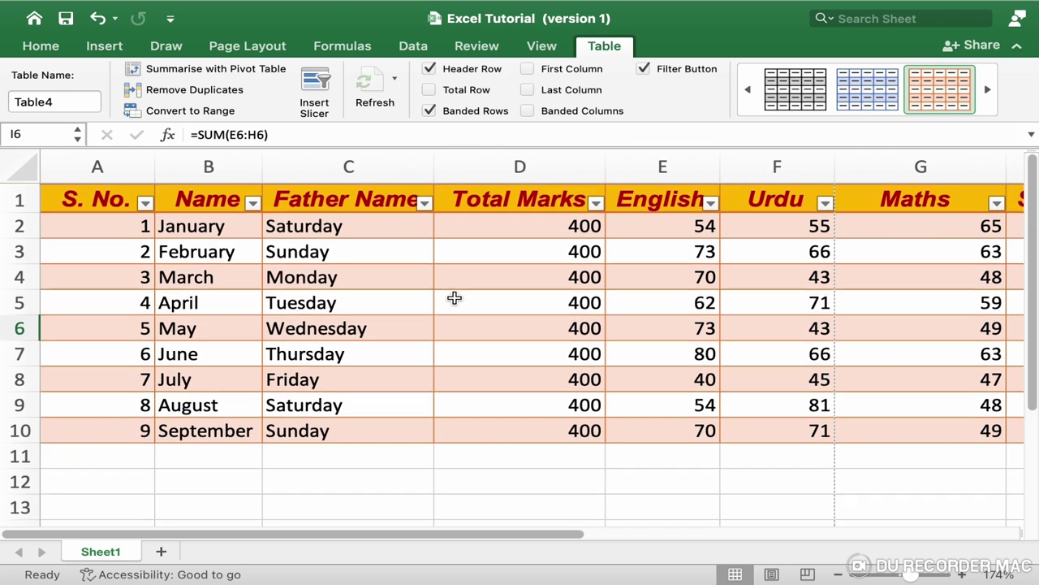
left_click(55, 47)
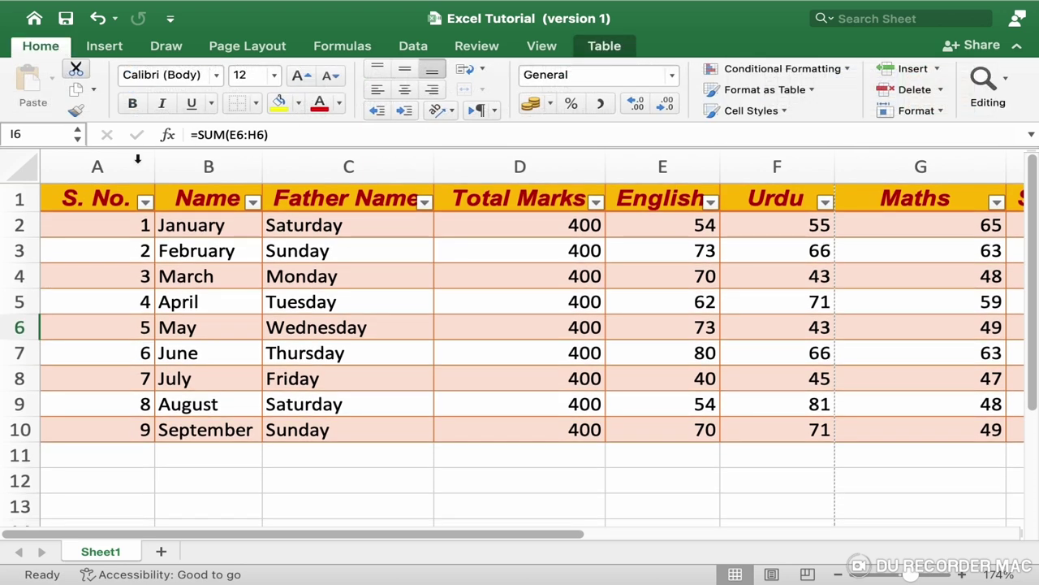
scroll(708, 399, "right", 3)
scroll(708, 399, "right", 2)
scroll(708, 400, "right", 2)
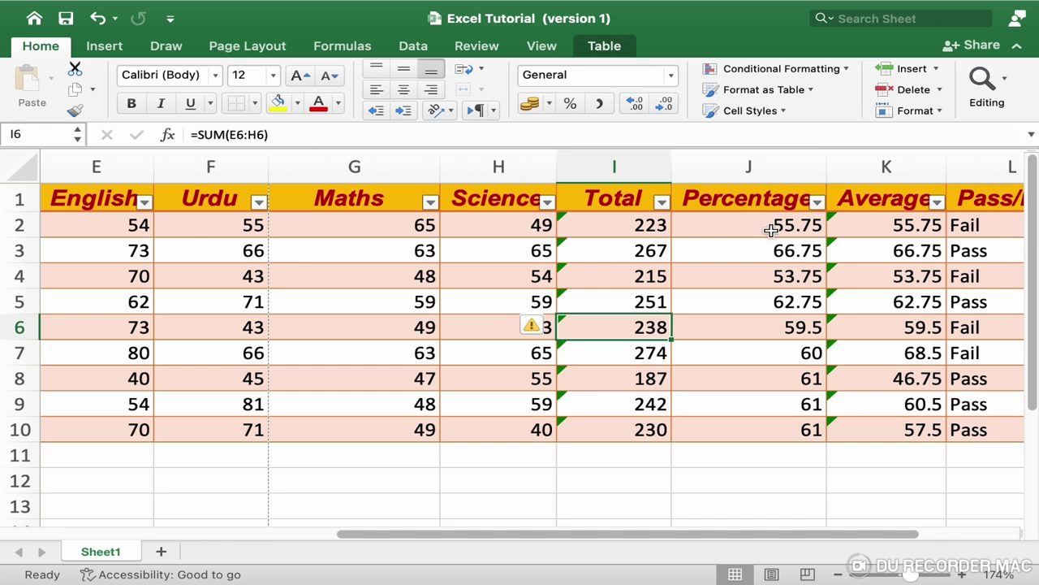
left_click_drag(771, 231, 770, 429)
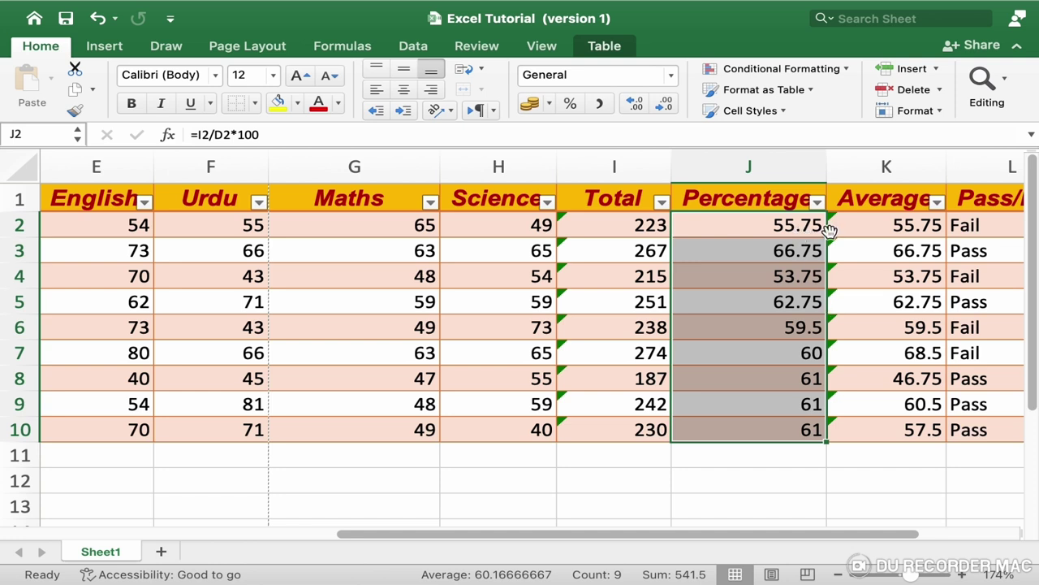
- Use Decrease Decimal until the Percentage values show whole numbers, e.g. 56 and 67
left_click(636, 104)
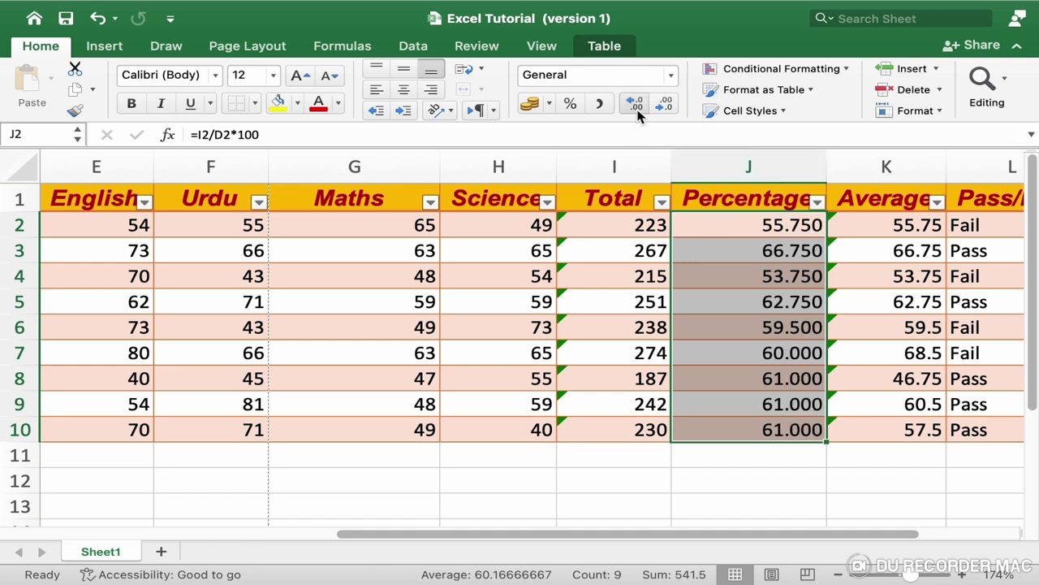
left_click(636, 104)
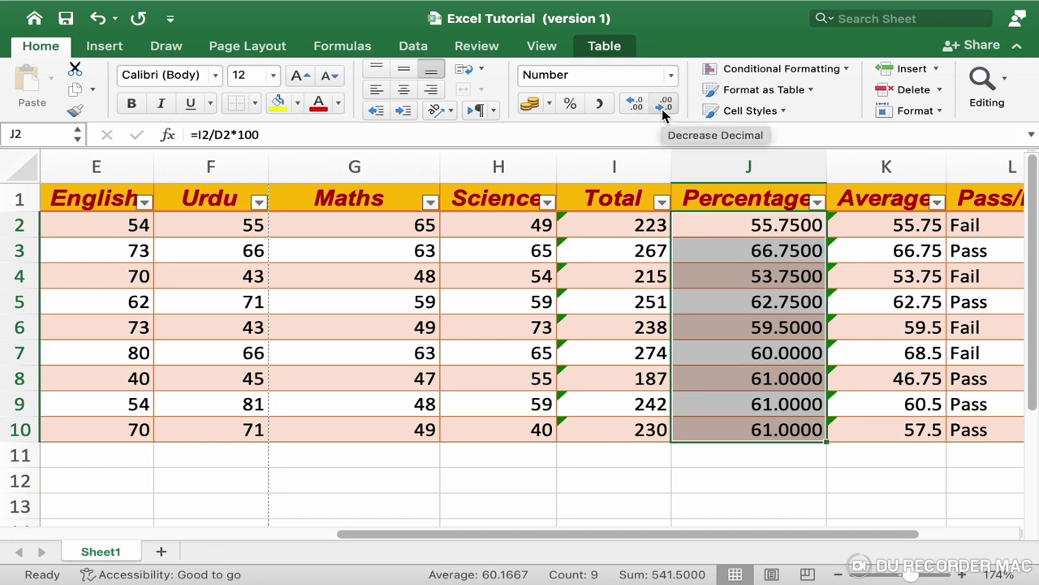
left_click(663, 113)
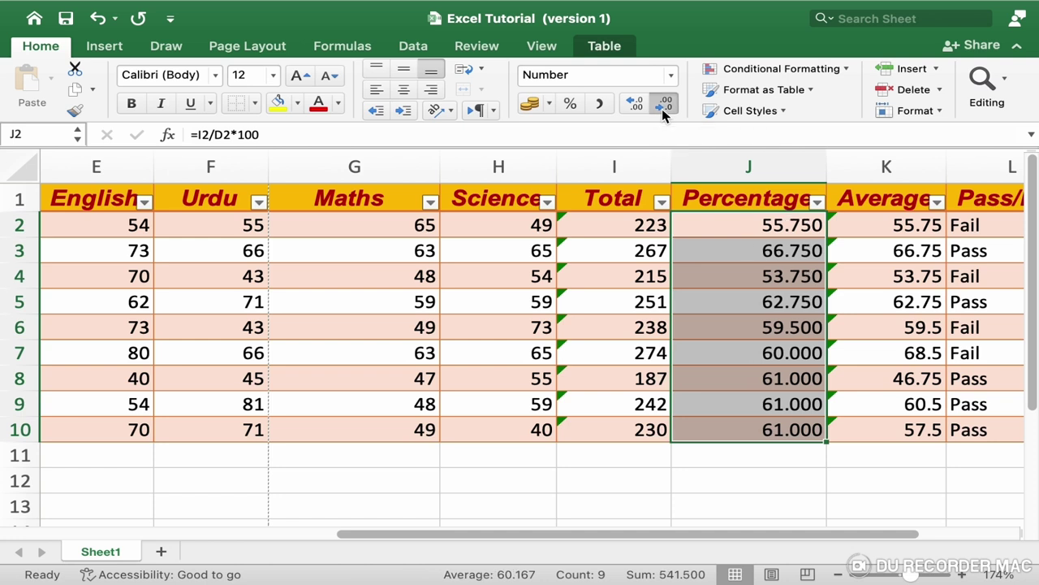
left_click(663, 113)
left_click(663, 113)
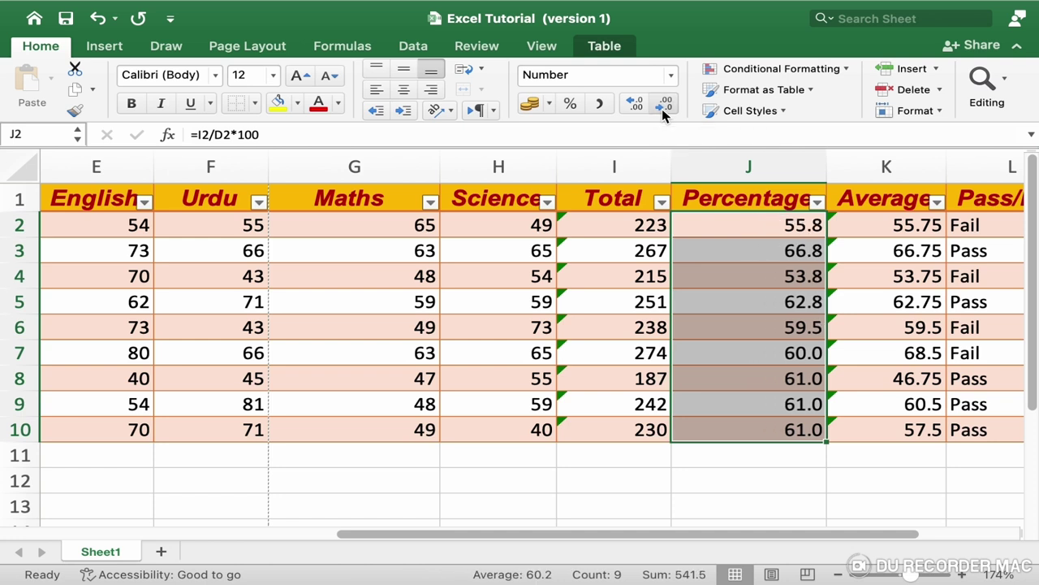
left_click(663, 113)
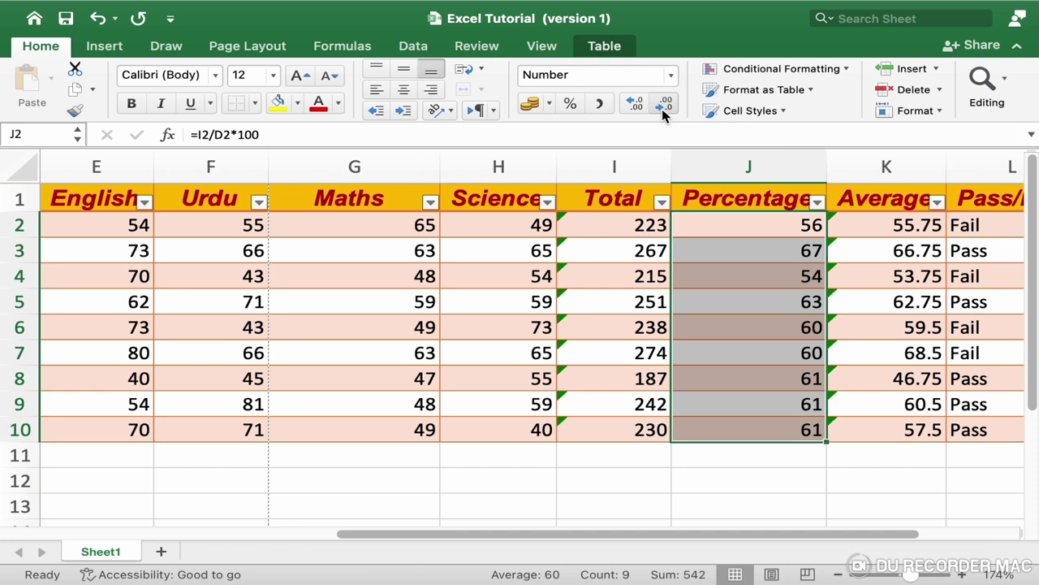
- Select the Average values K2:K10, reduce them to whole numbers, then undo the last change
left_click_drag(865, 226, 869, 419)
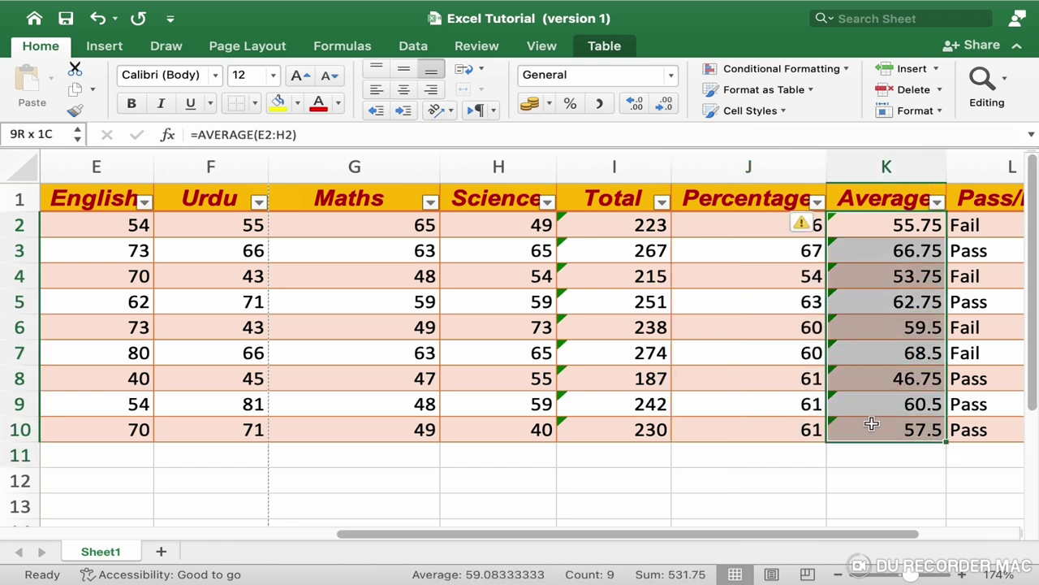
left_click(636, 108)
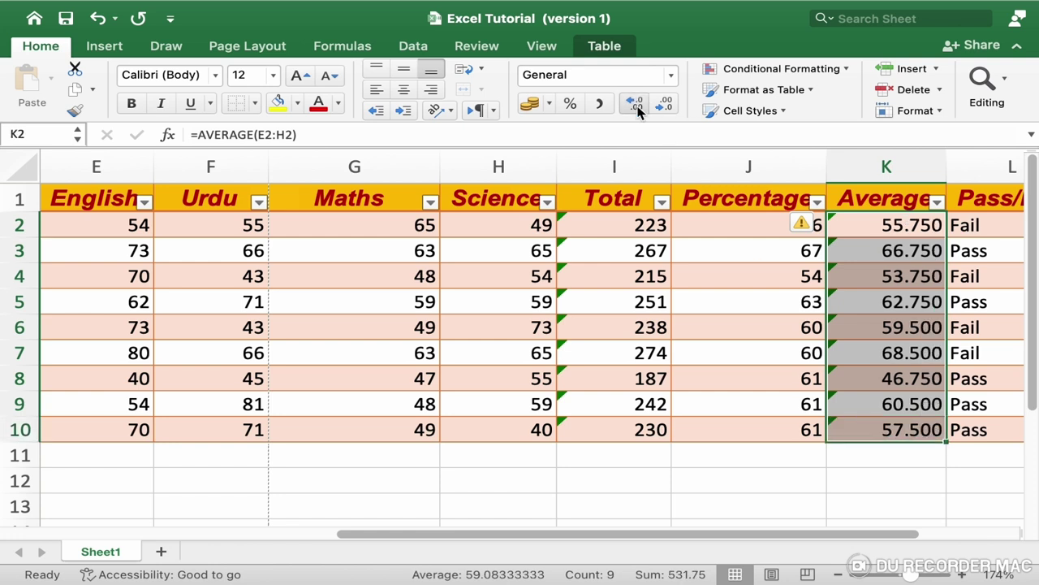
left_click(635, 106)
left_click(666, 106)
left_click(666, 107)
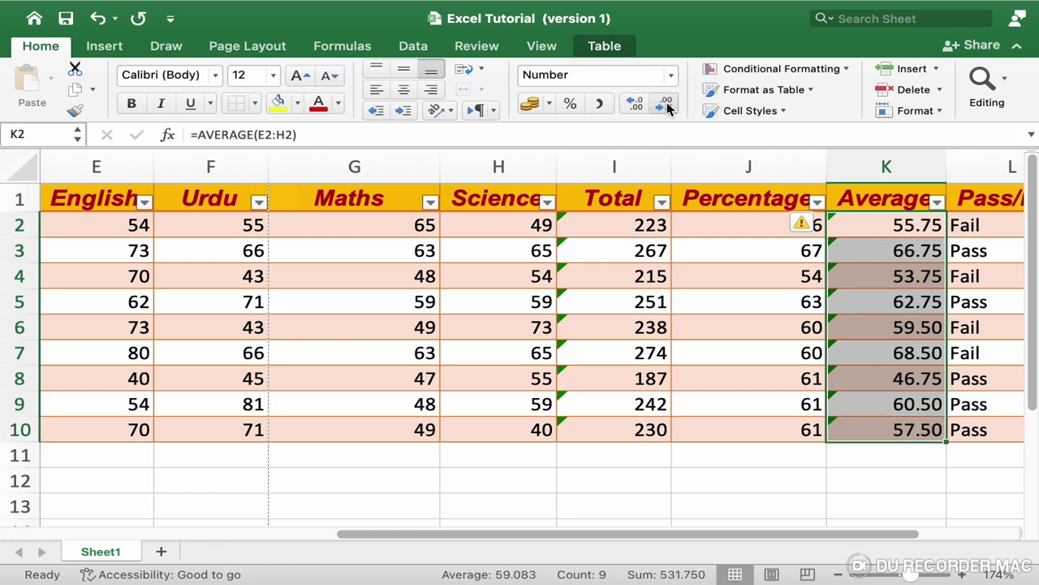
left_click(666, 106)
left_click(666, 107)
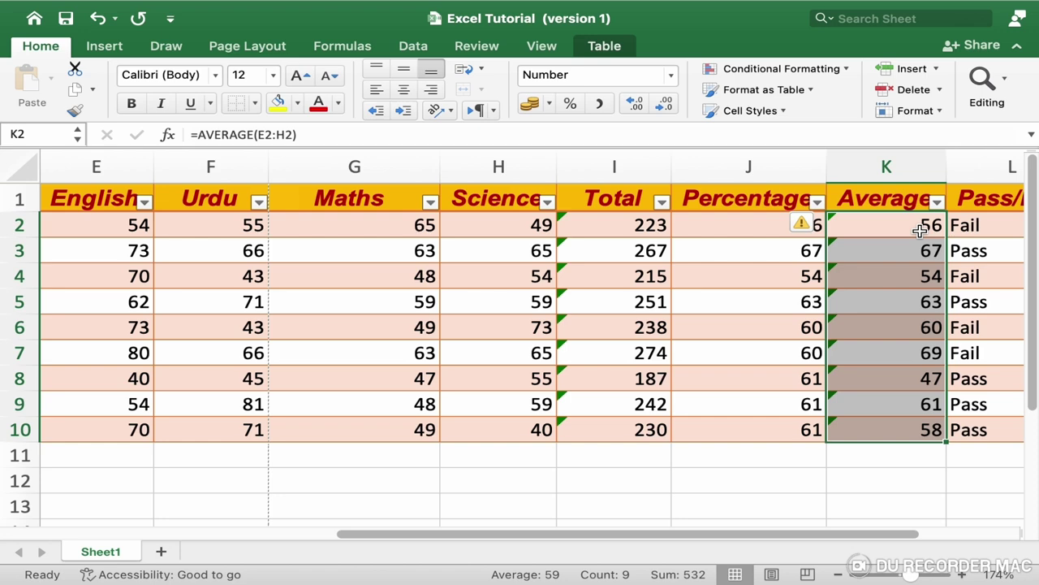
key("super+z")
scroll(398, 290, "right", 1)
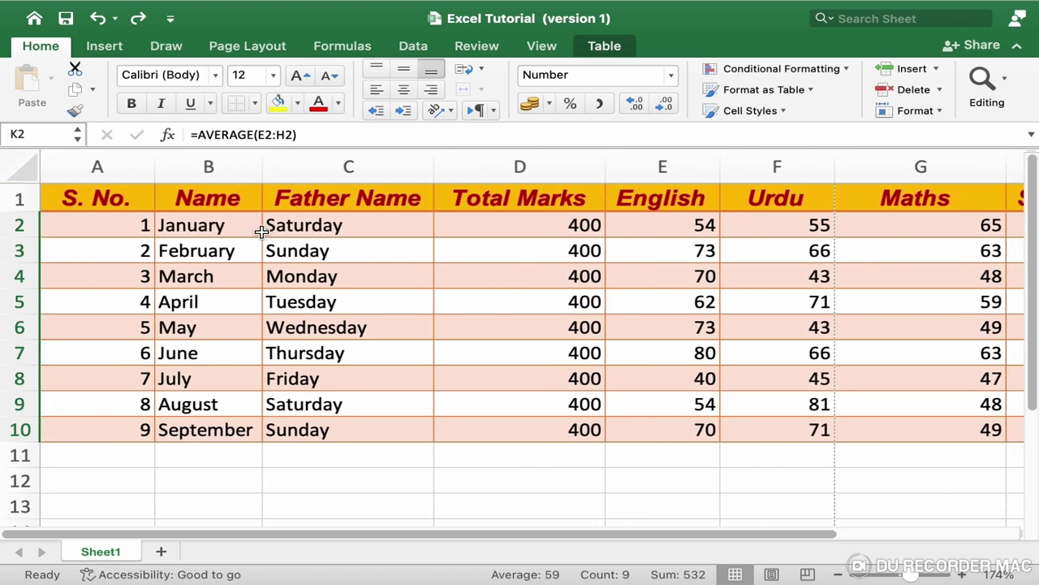
left_click(226, 228)
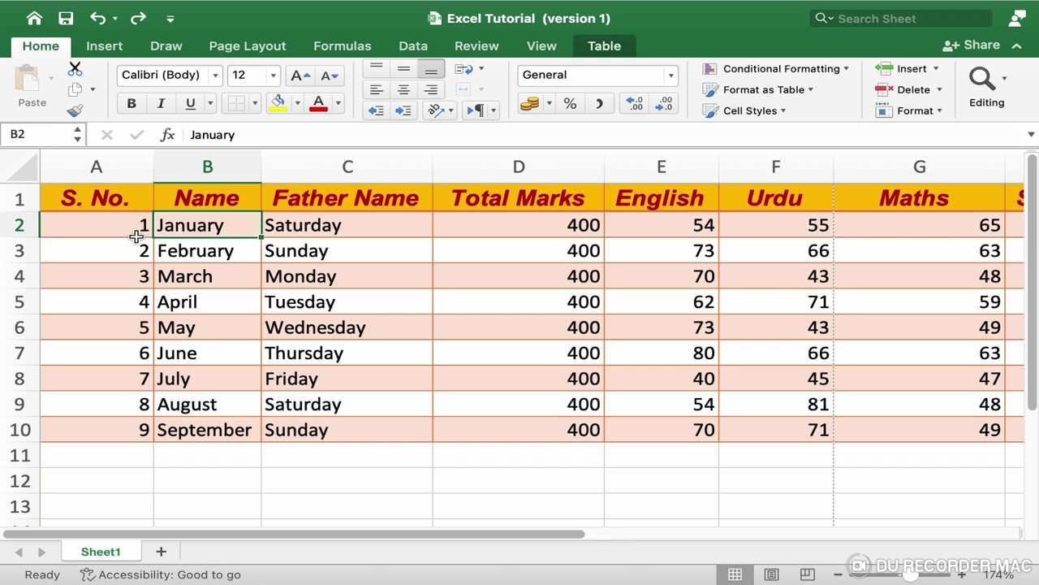
left_click(131, 228)
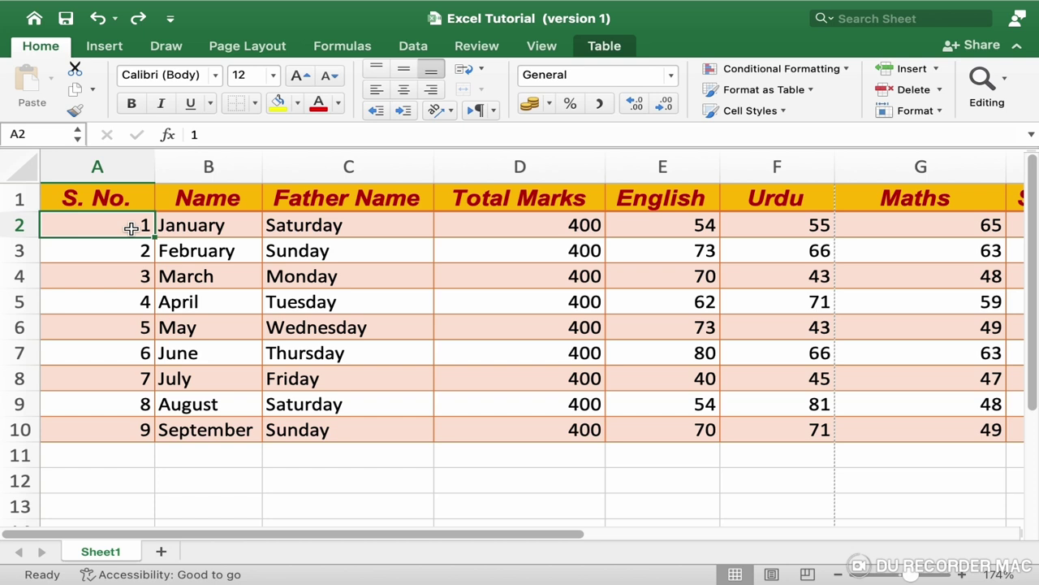
- Apply Sort Largest to Smallest on S. No. from Editing > Sort & Filter
left_click(1007, 88)
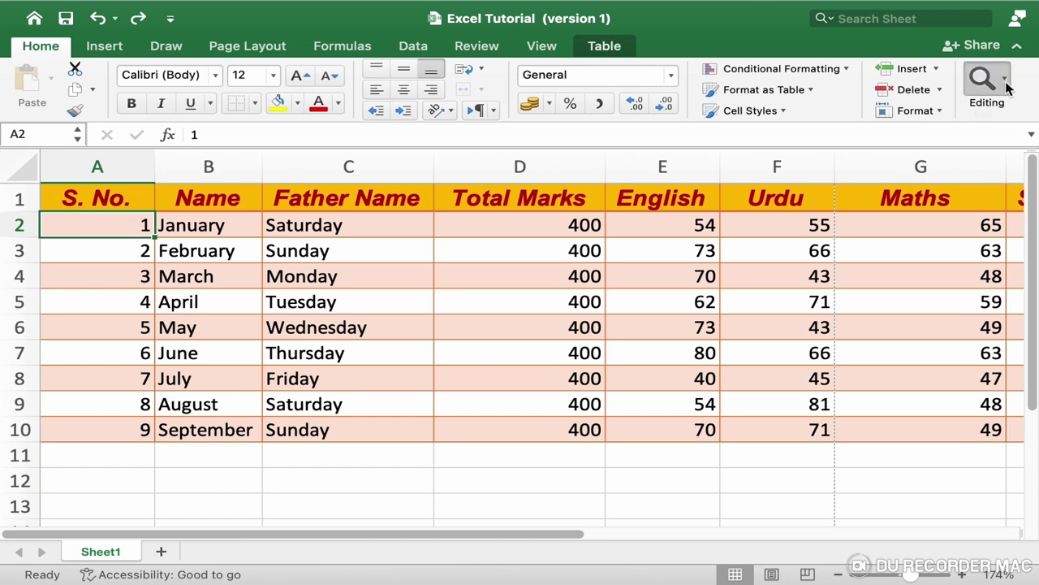
left_click(958, 158)
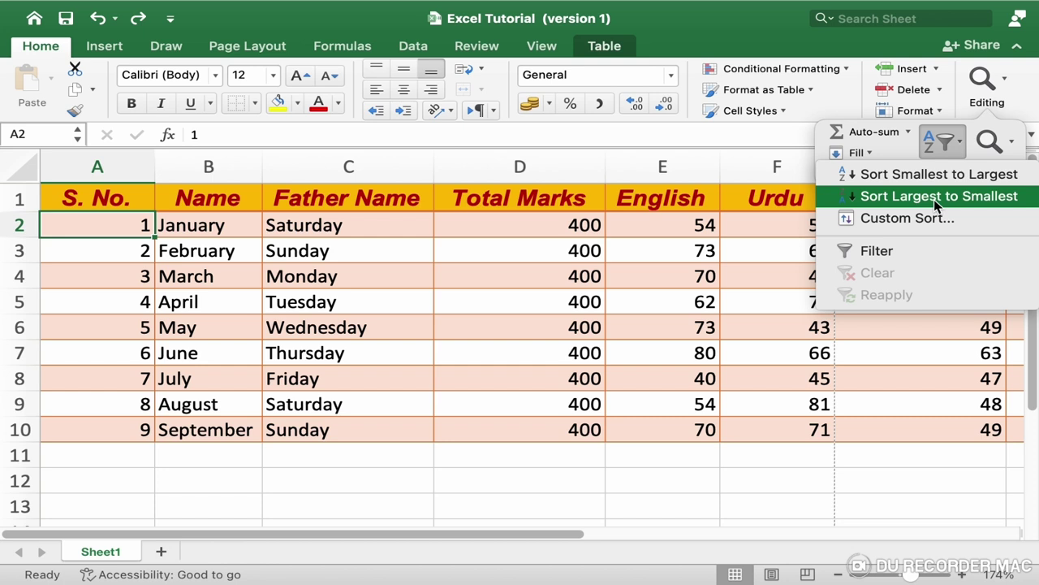
left_click(934, 199)
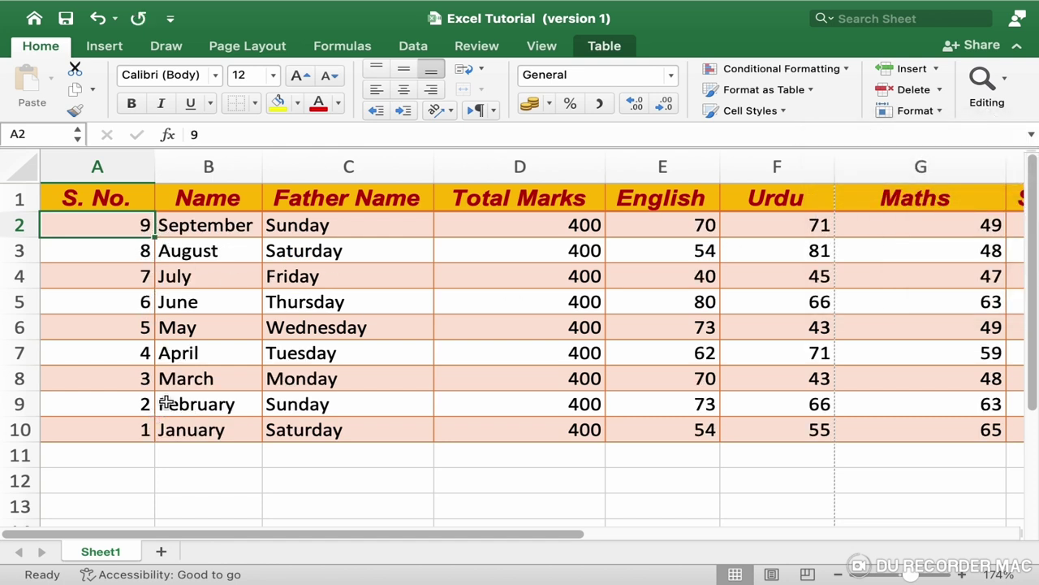
- Apply Sort Smallest to Largest on S. No., then select January's cell B2
left_click(1004, 91)
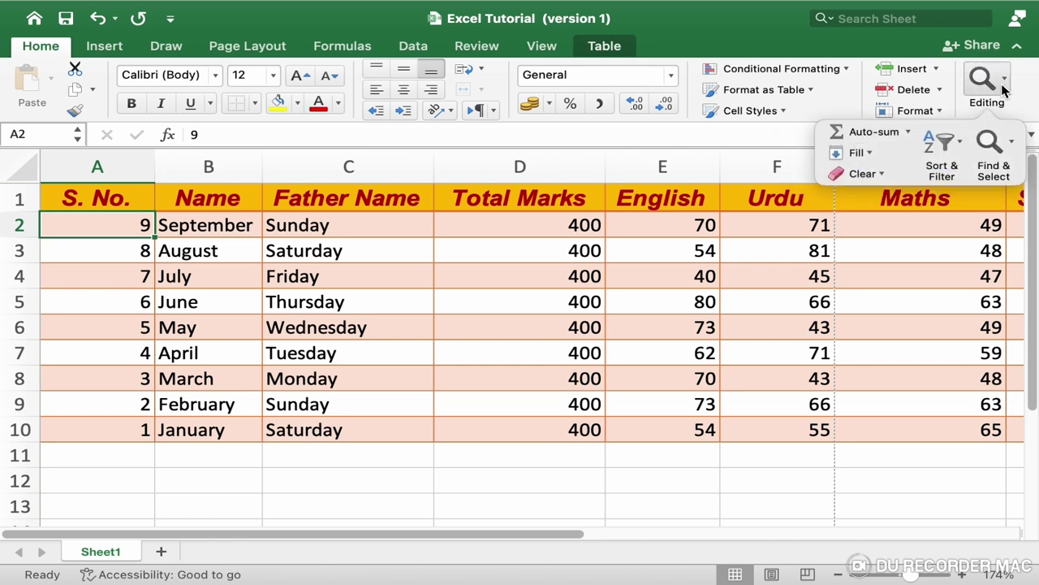
left_click(942, 143)
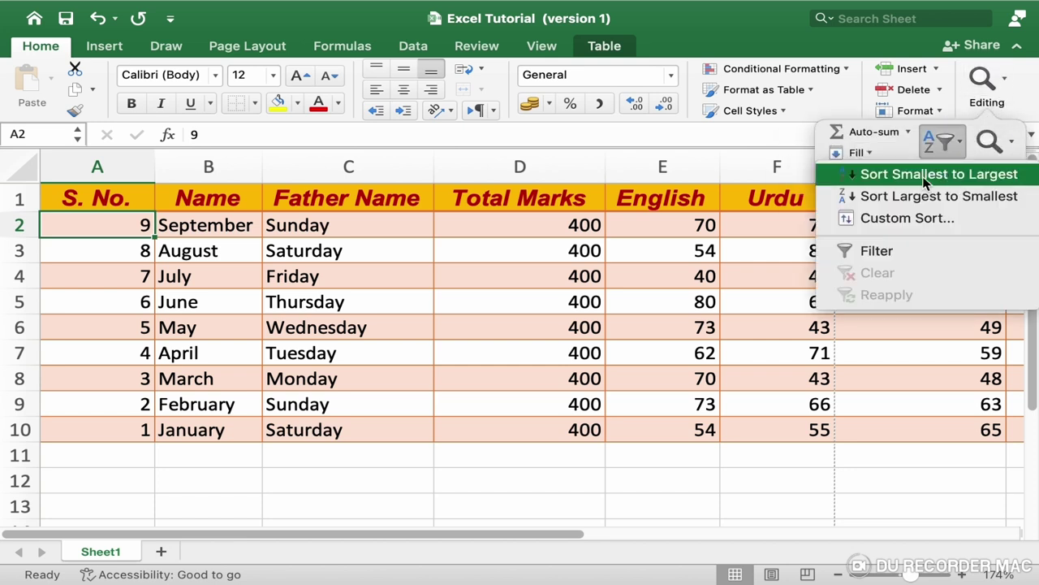
left_click(926, 175)
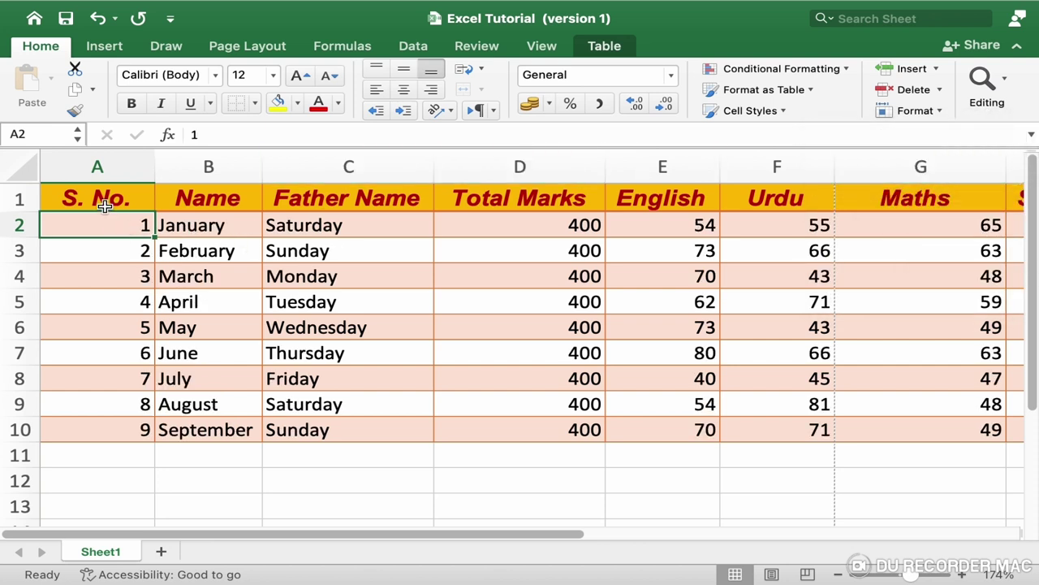
left_click(241, 230)
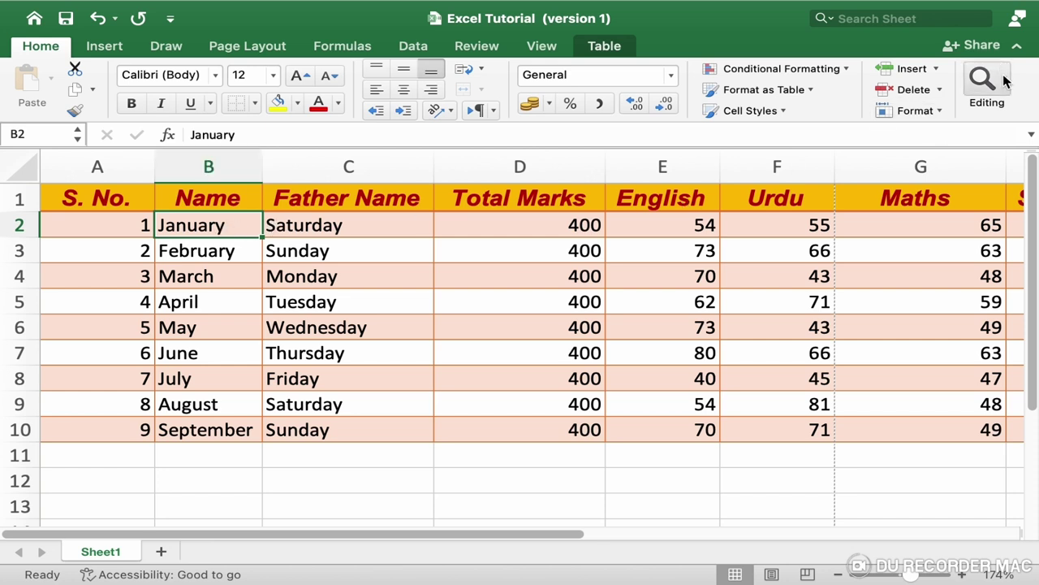
left_click(978, 82)
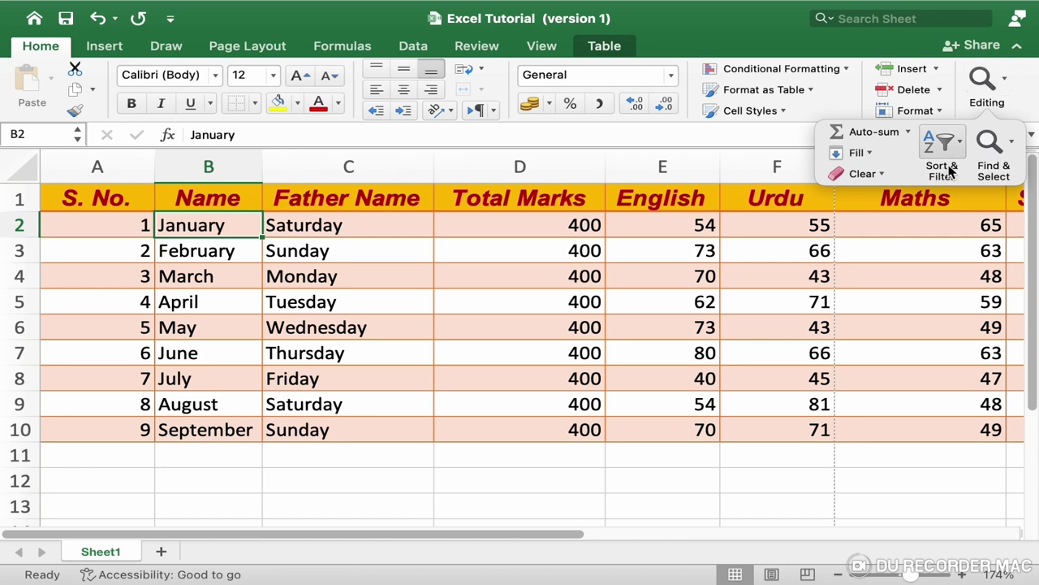
left_click(951, 168)
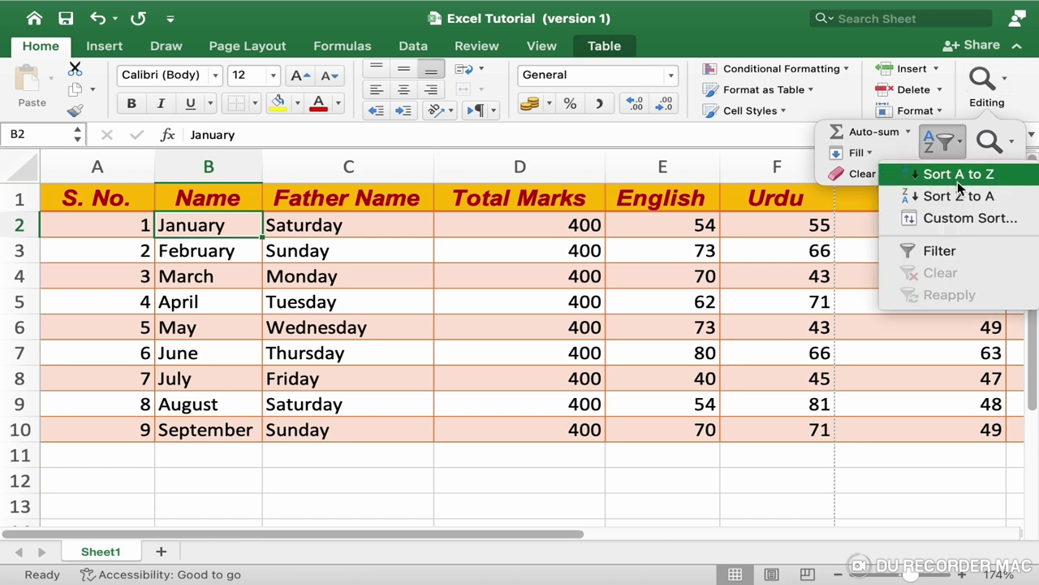
left_click(958, 173)
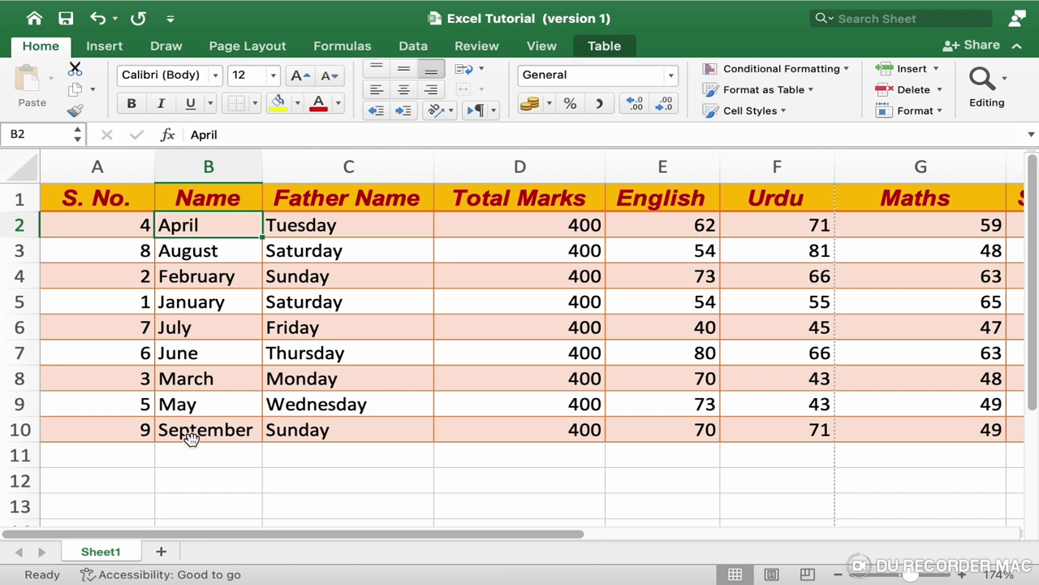
left_click(997, 104)
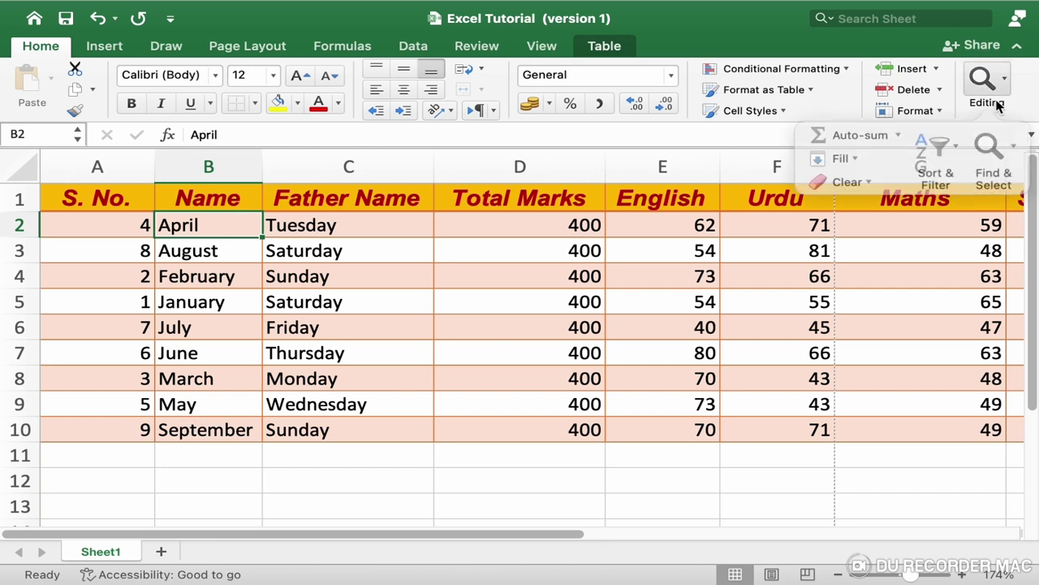
left_click(950, 153)
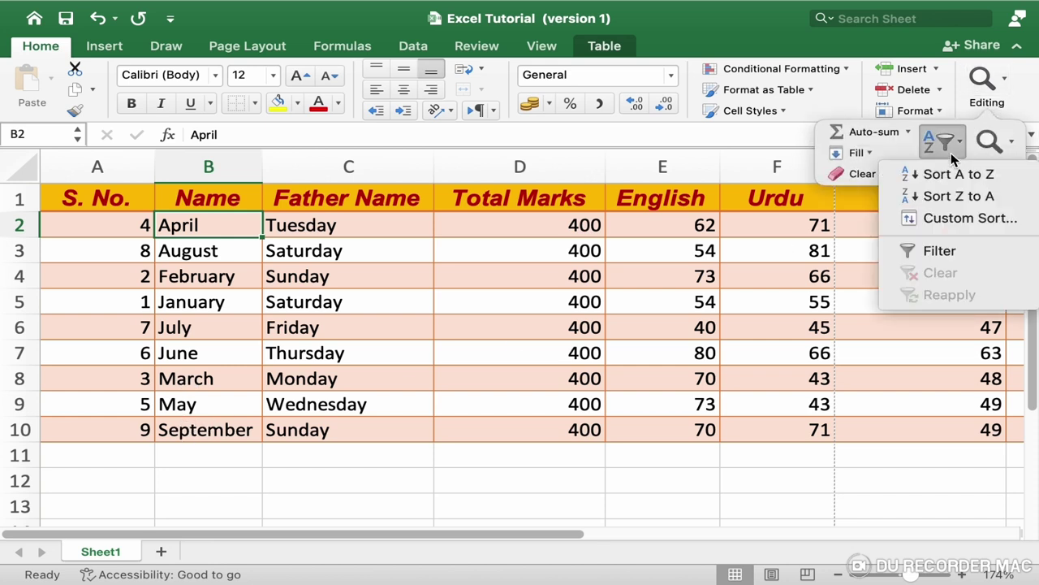
left_click(960, 195)
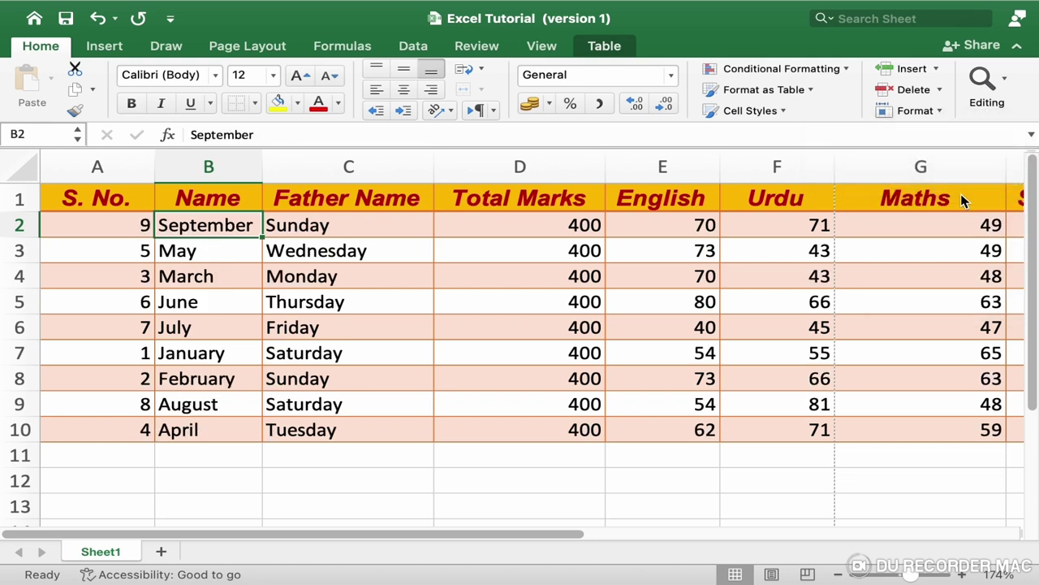
key("super+z")
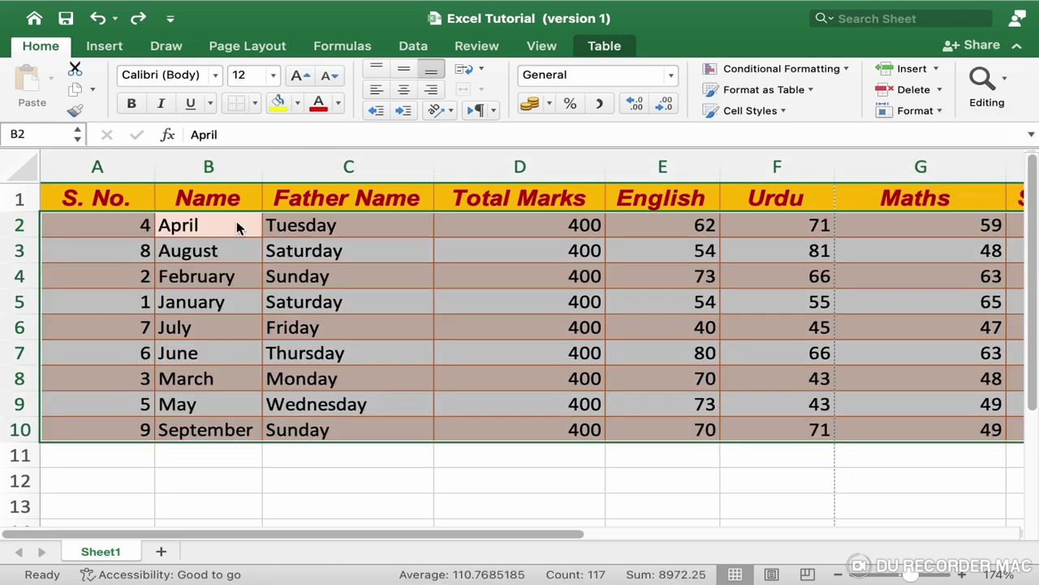
key("super+z")
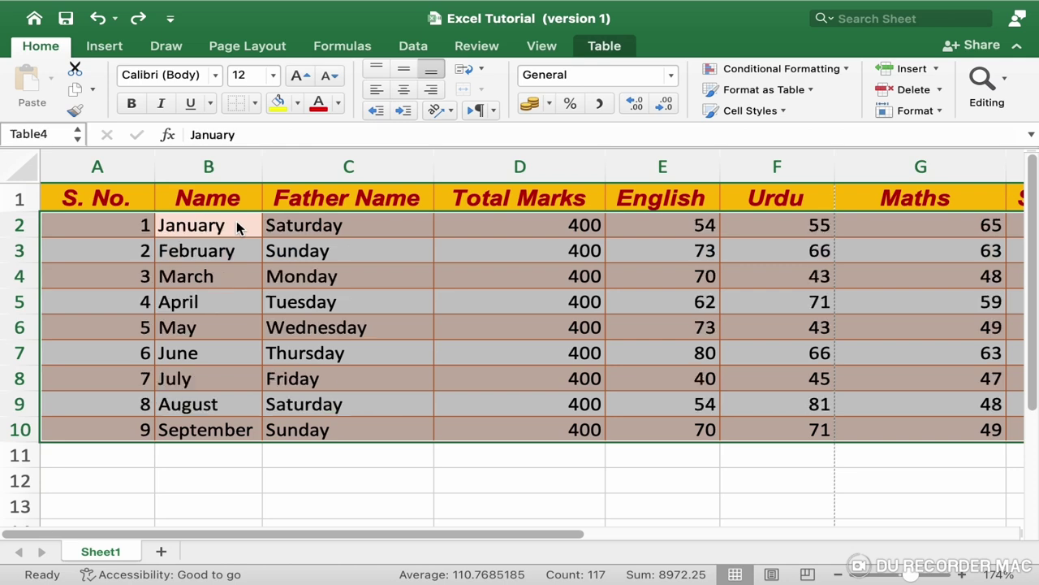
- Select the table and Custom Sort it by Percentage, Largest to Smallest
left_click(236, 221)
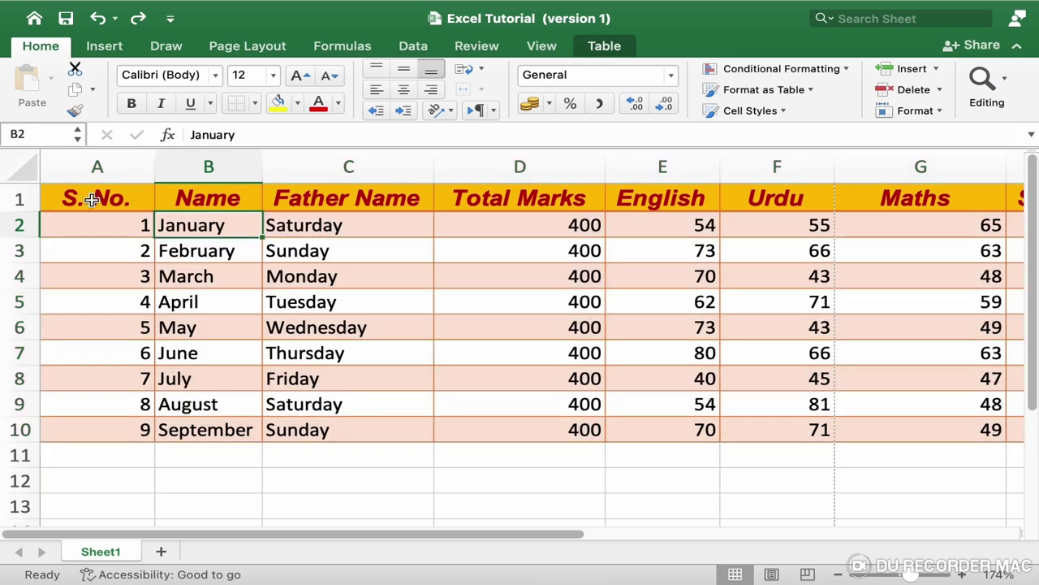
mouse_move(107, 198)
left_mouse_down()
mouse_move(936, 404)
mouse_move(903, 441)
left_mouse_up()
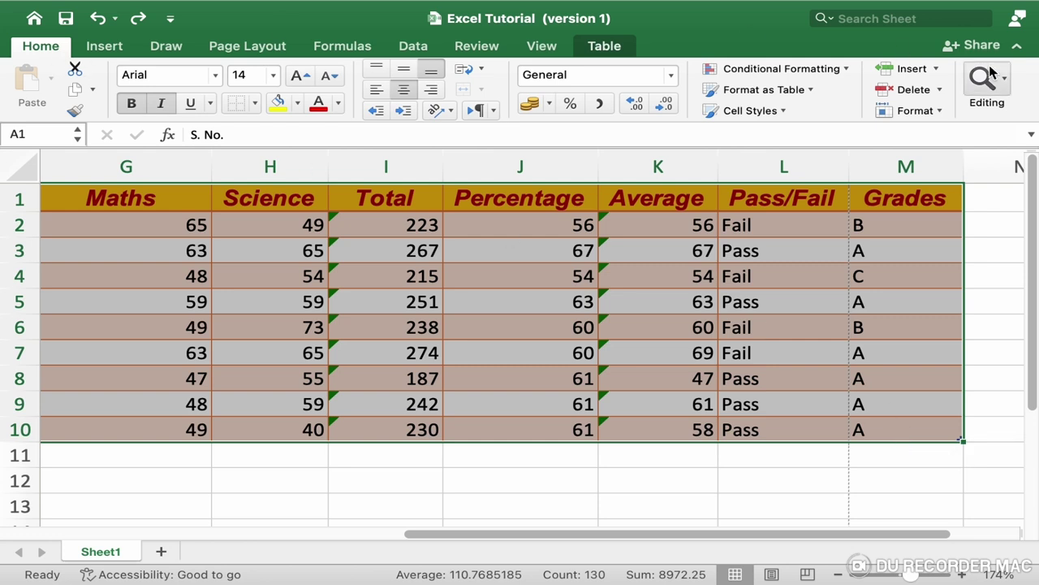
left_click(1004, 91)
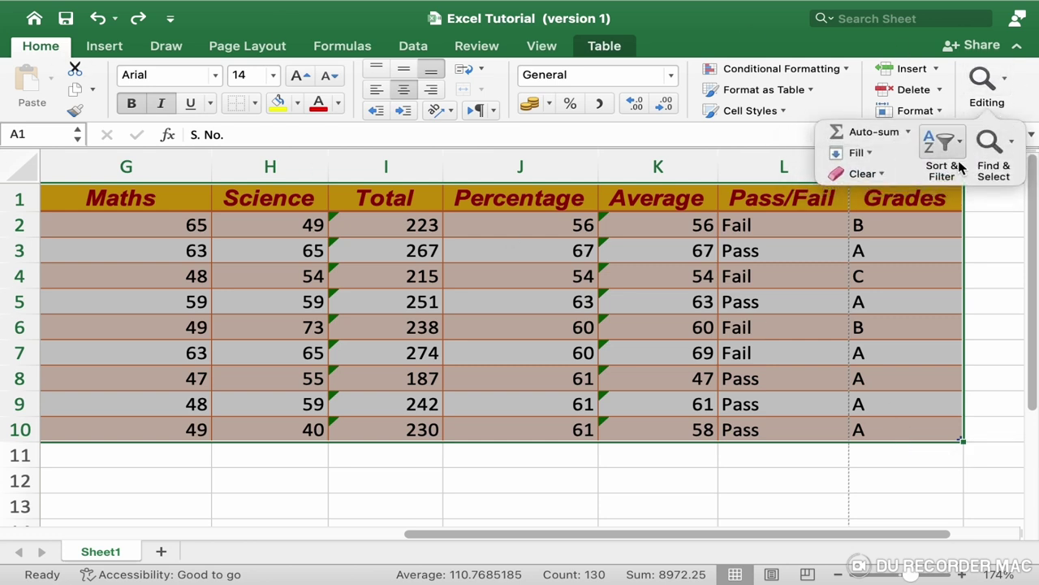
left_click(957, 160)
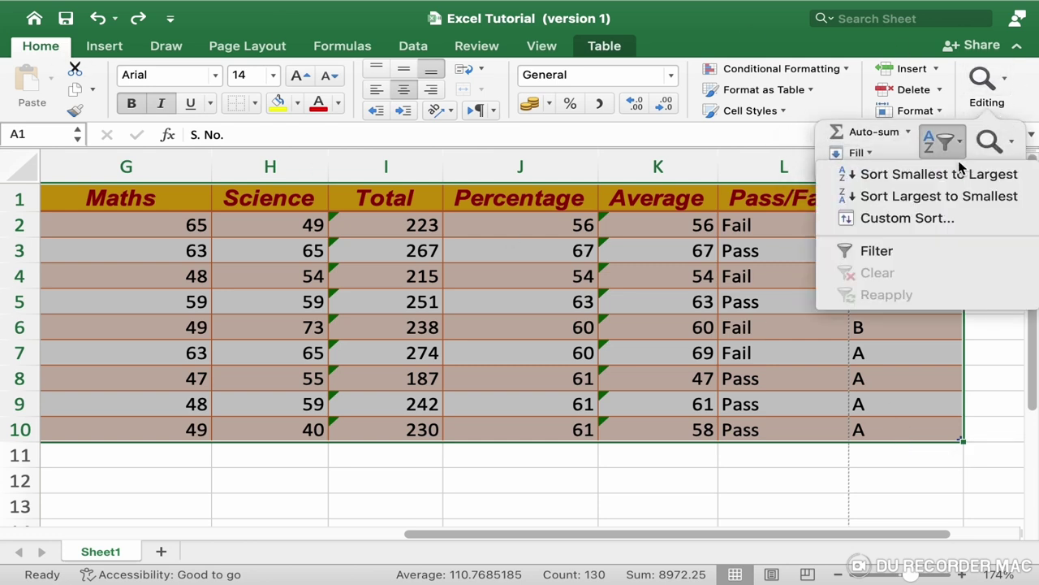
left_click(910, 221)
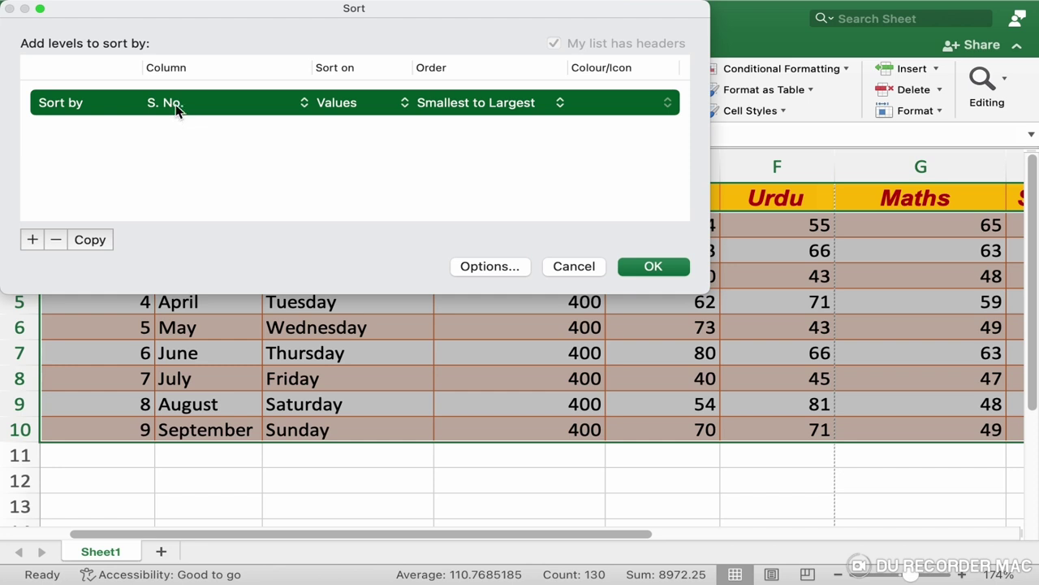
left_click(178, 112)
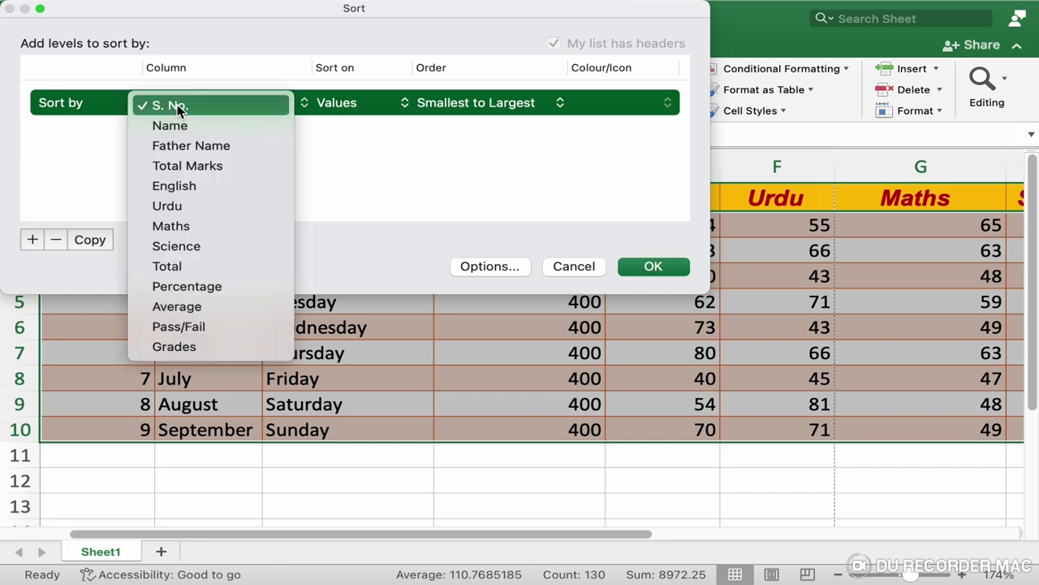
left_click(213, 287)
left_click(518, 105)
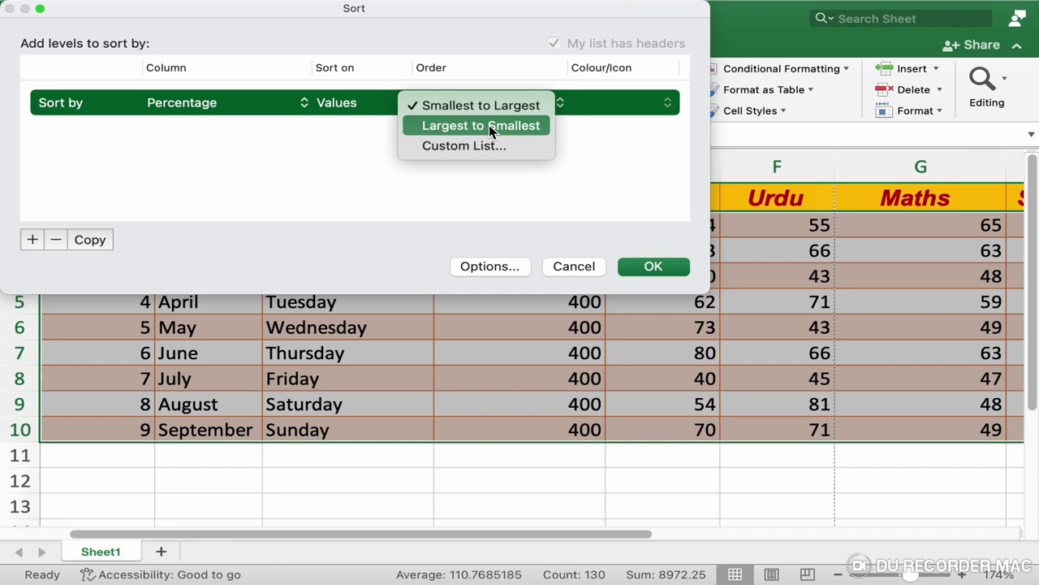
left_click(489, 124)
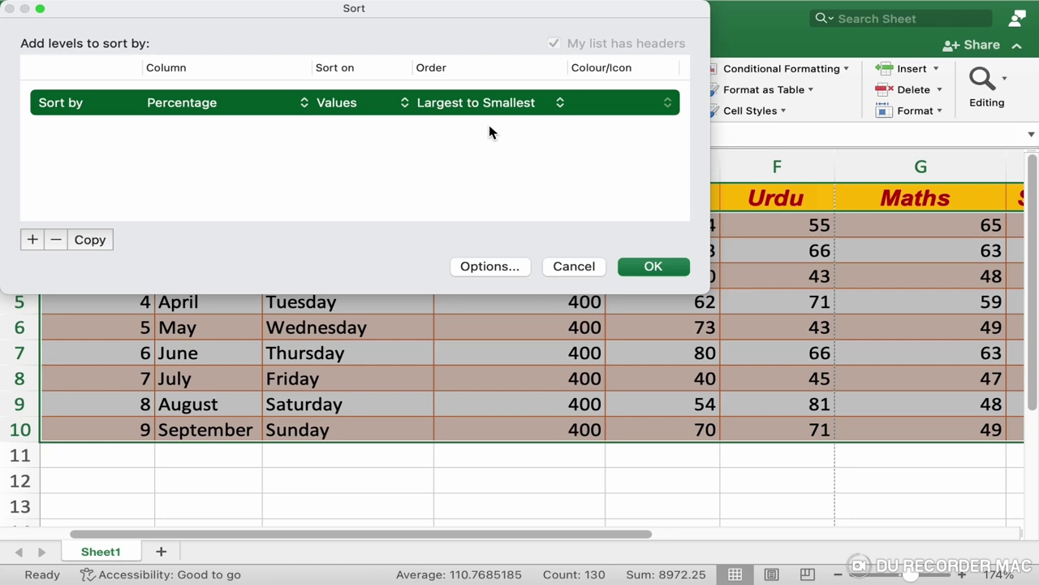
left_click(653, 267)
- Review the sorted Percentage values from J2 downward, then scroll back to column A
scroll(960, 292, "right", 5)
scroll(960, 292, "right", 4)
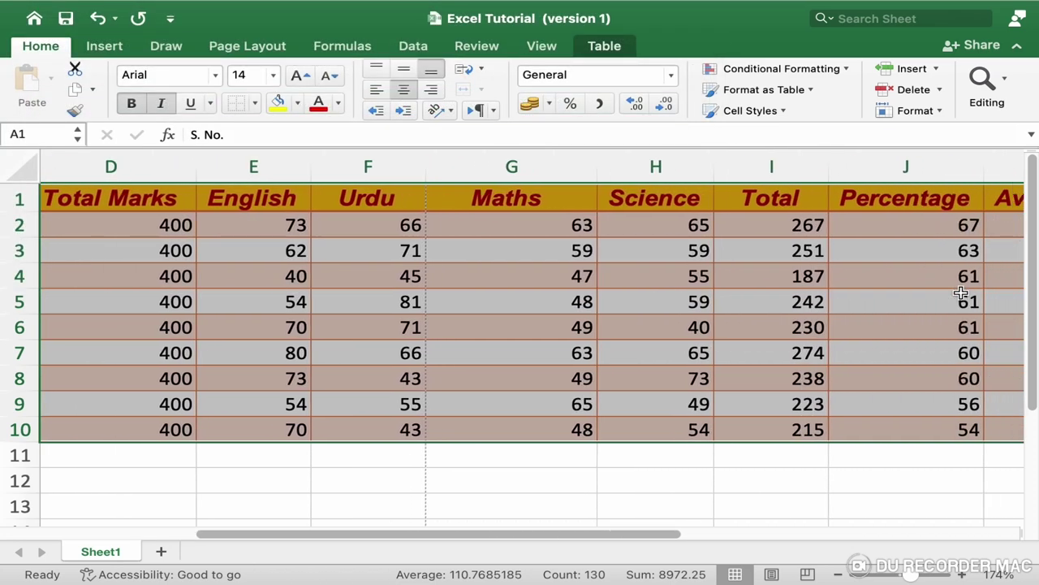
scroll(960, 292, "right", 2)
left_click(878, 225)
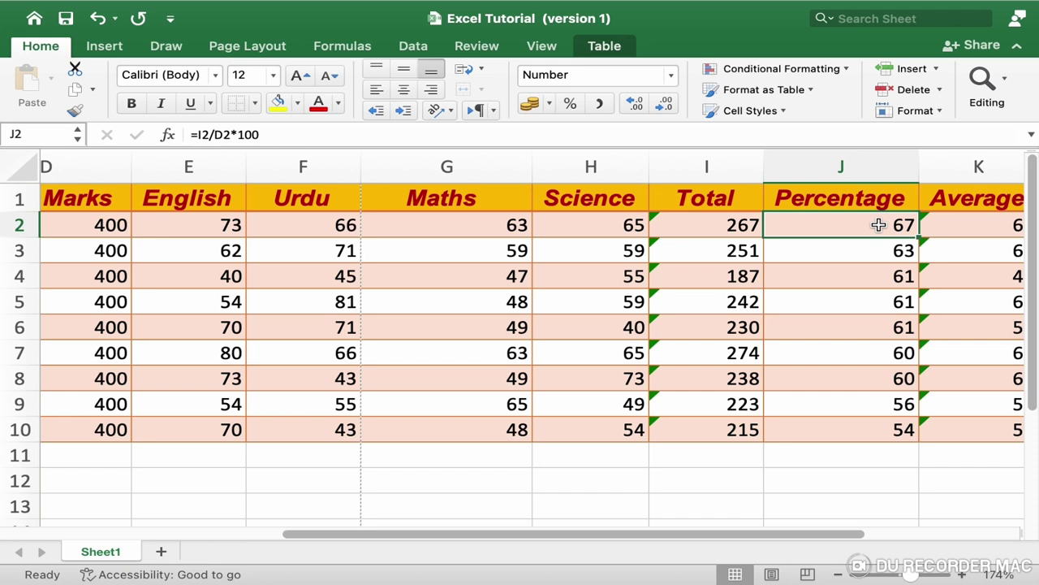
key("Down")
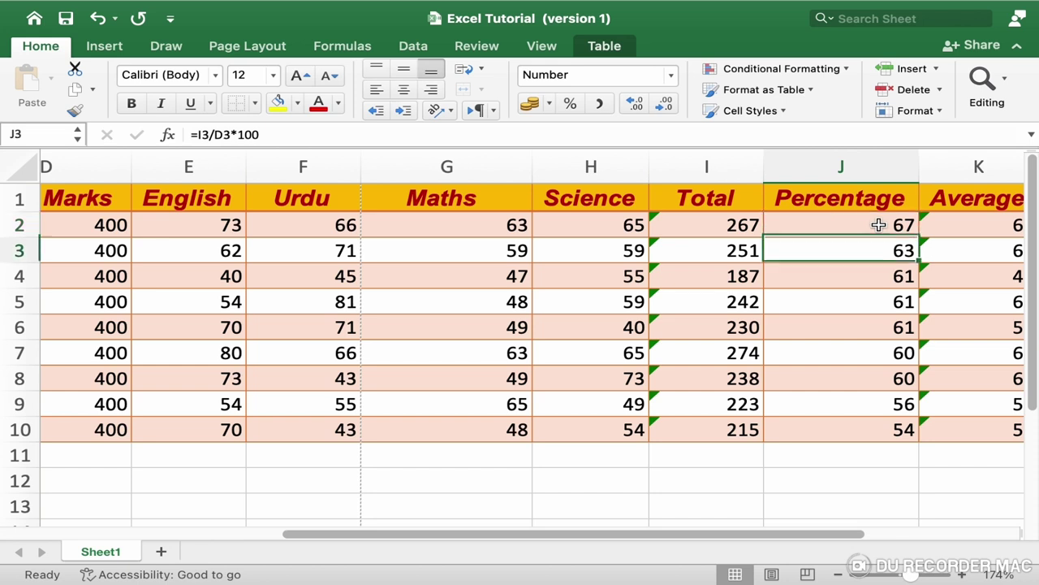
key("Down")
key("Down")
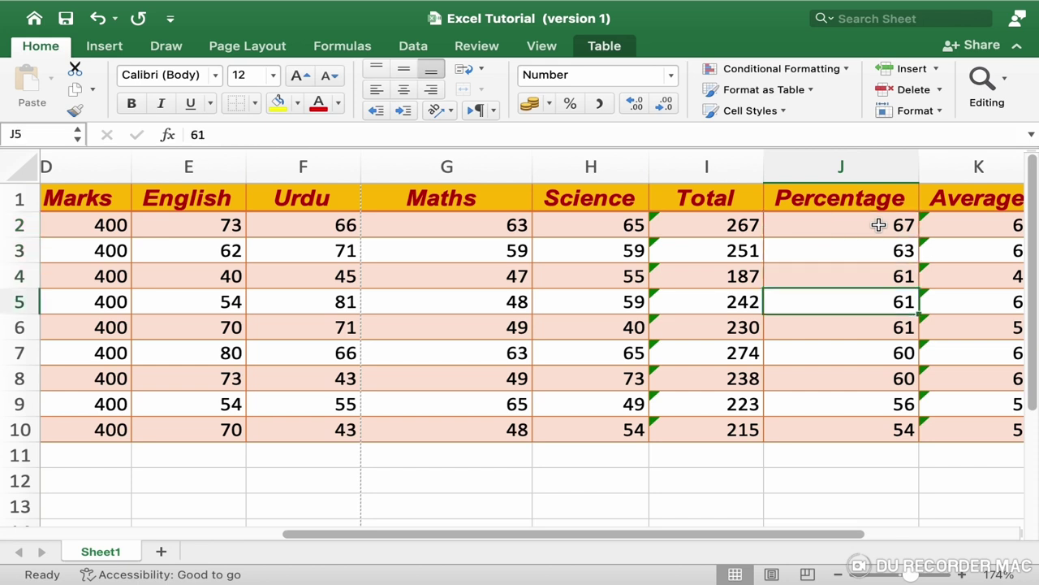
scroll(221, 262, "left", 5)
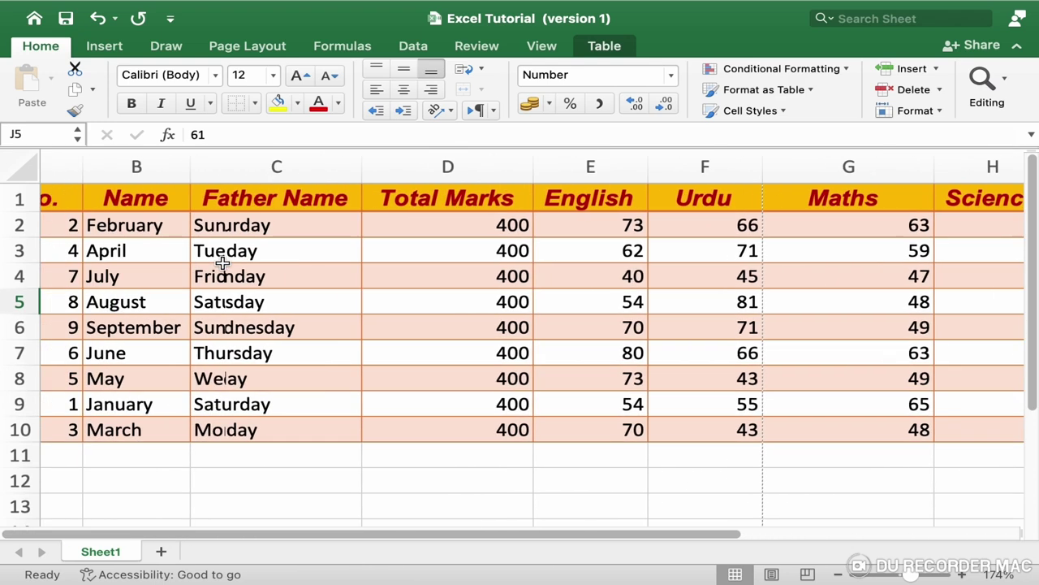
scroll(221, 261, "left", 2)
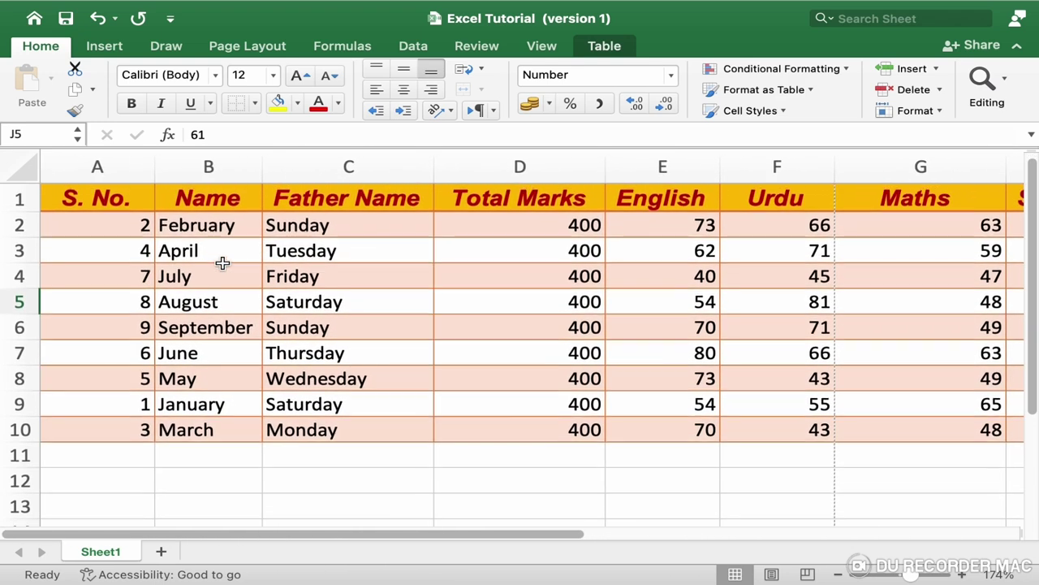
- Select A1:M10 and Custom Sort it by Percentage, Smallest to Largest
left_click_drag(116, 201, 1015, 468)
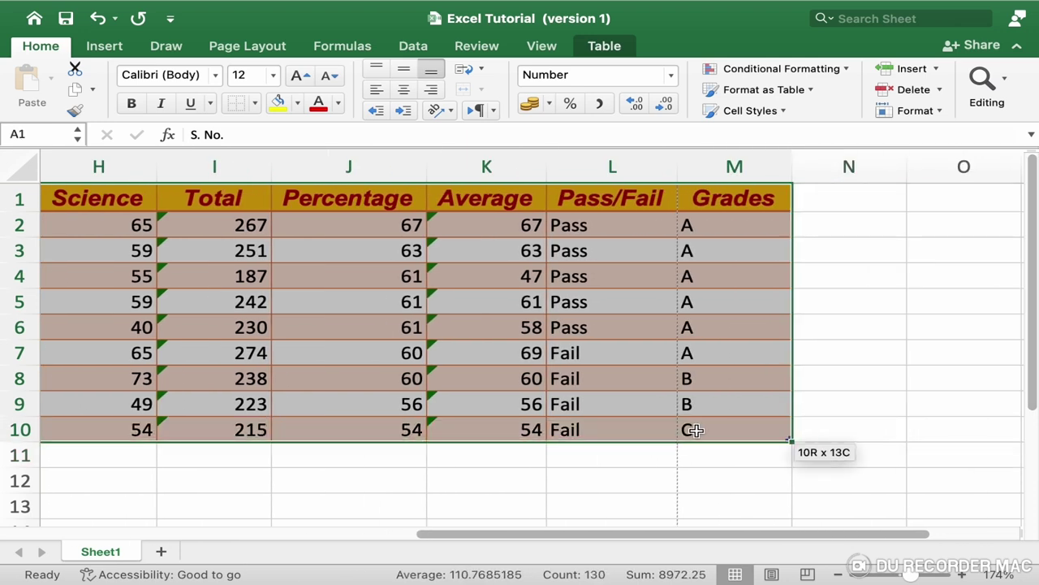
left_click_drag(1015, 467, 789, 438)
left_click(984, 83)
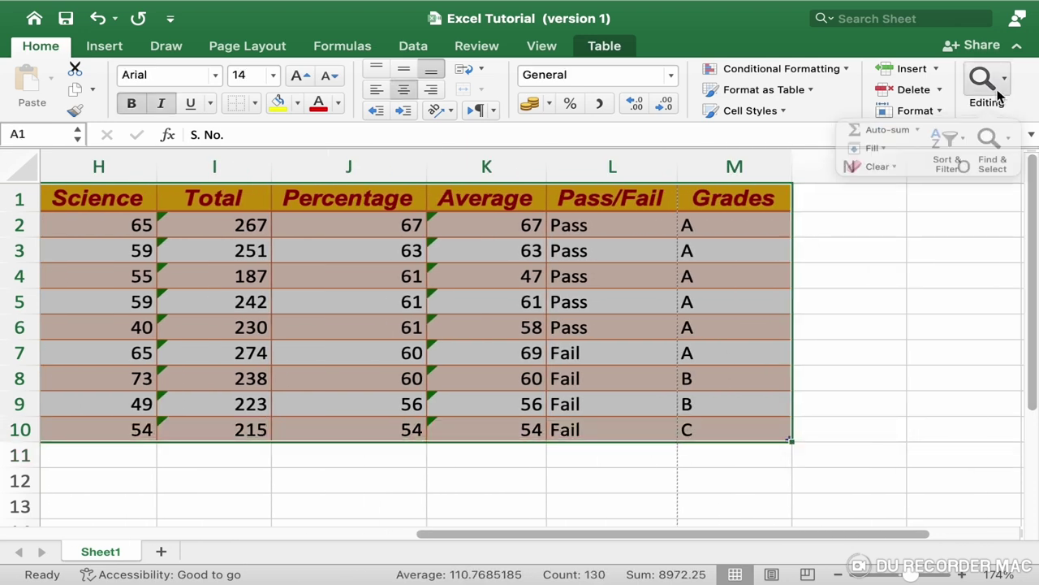
left_click(943, 146)
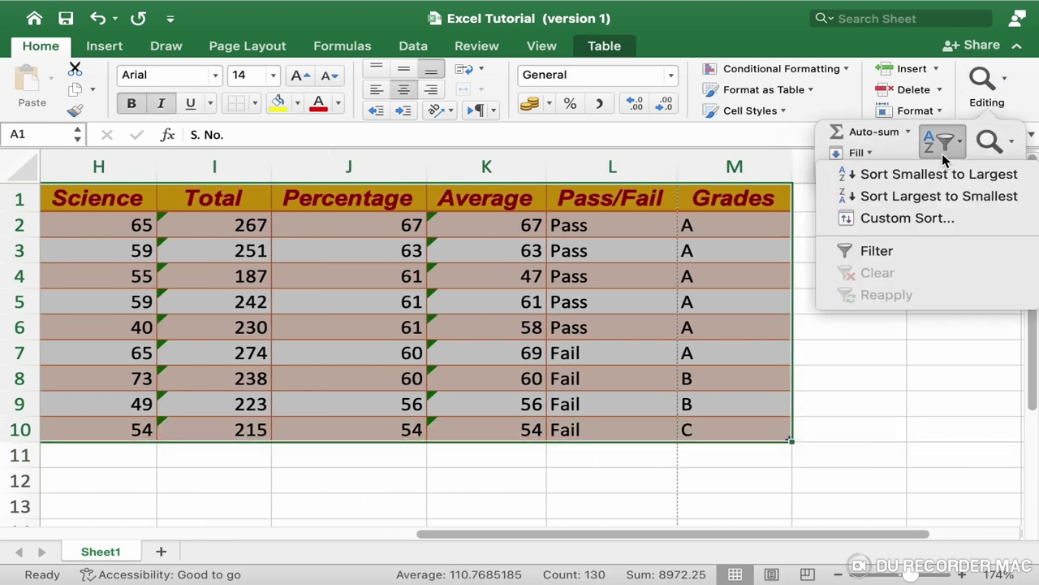
left_click(930, 220)
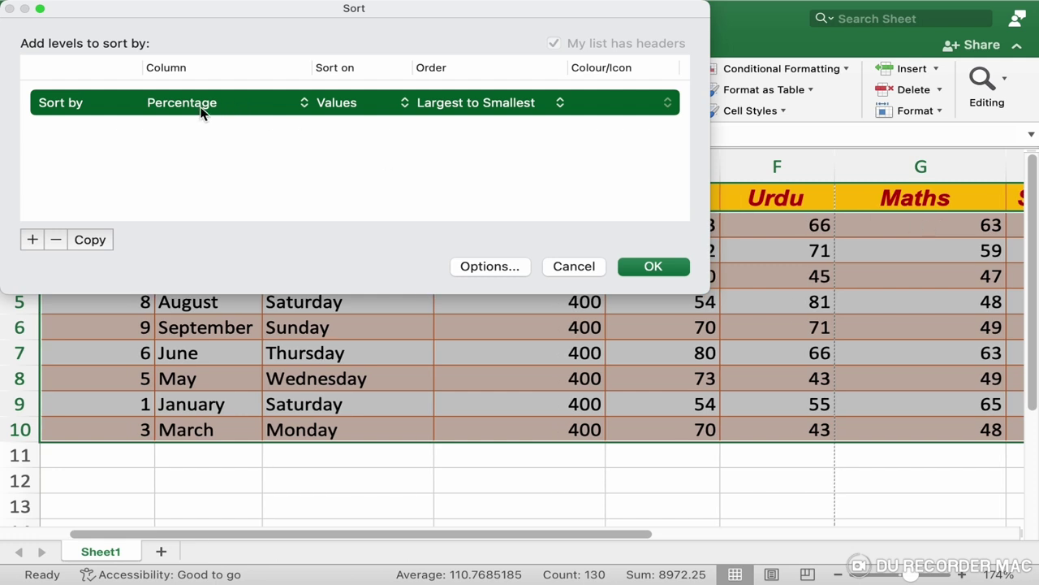
left_click(202, 113)
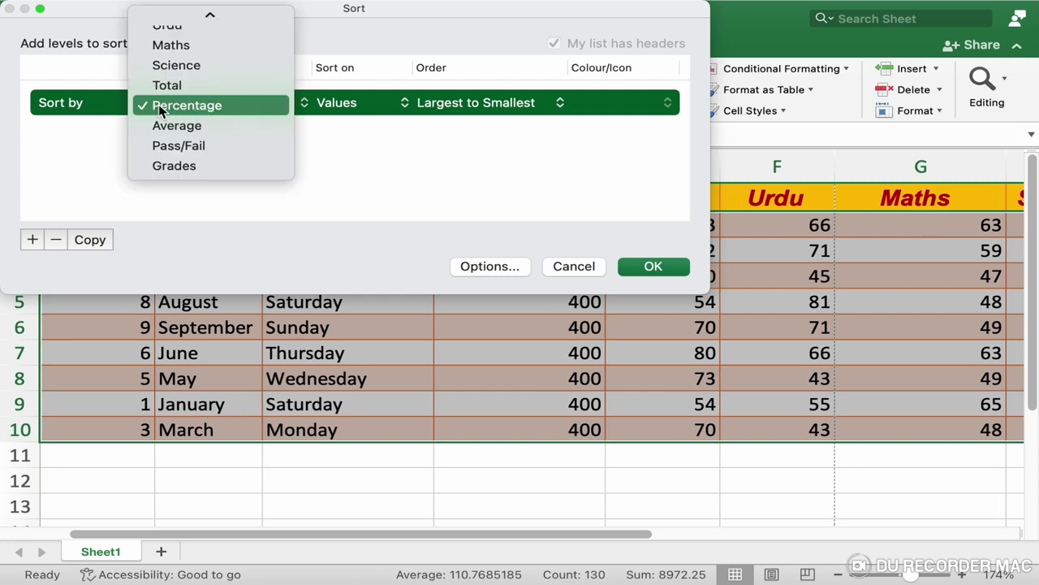
left_click(160, 110)
left_click(506, 99)
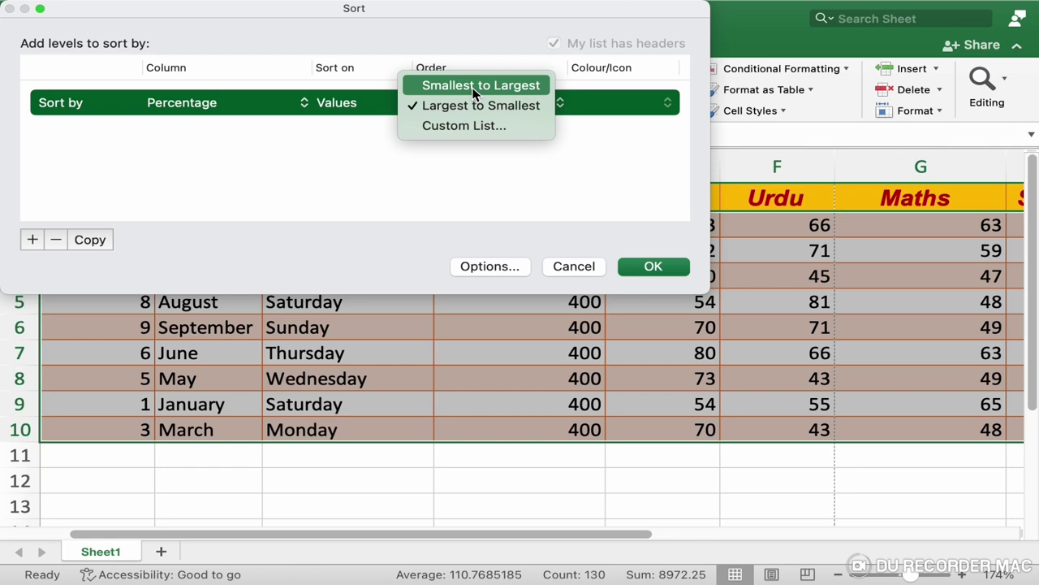
left_click(474, 87)
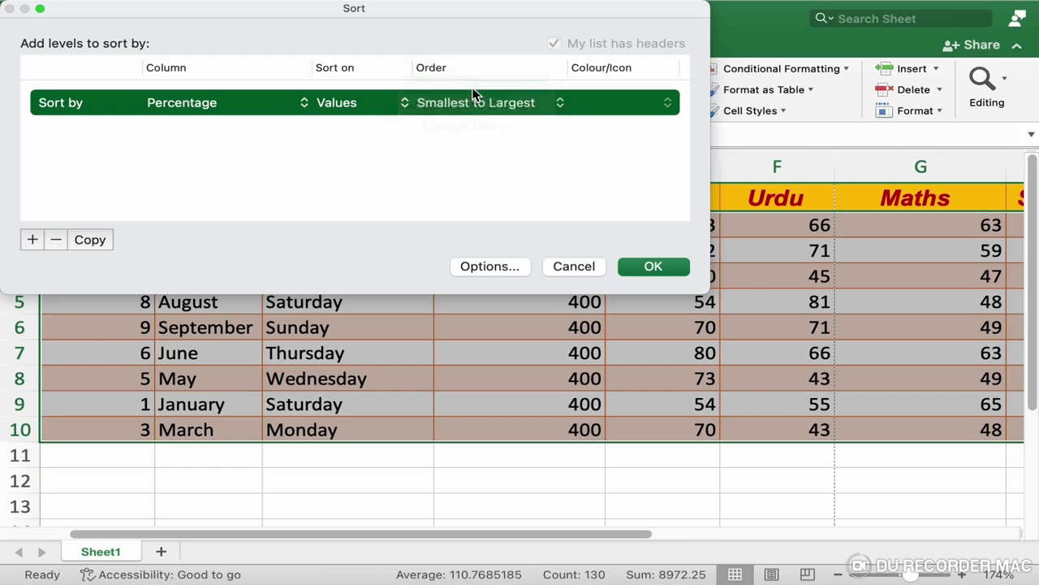
left_click(655, 269)
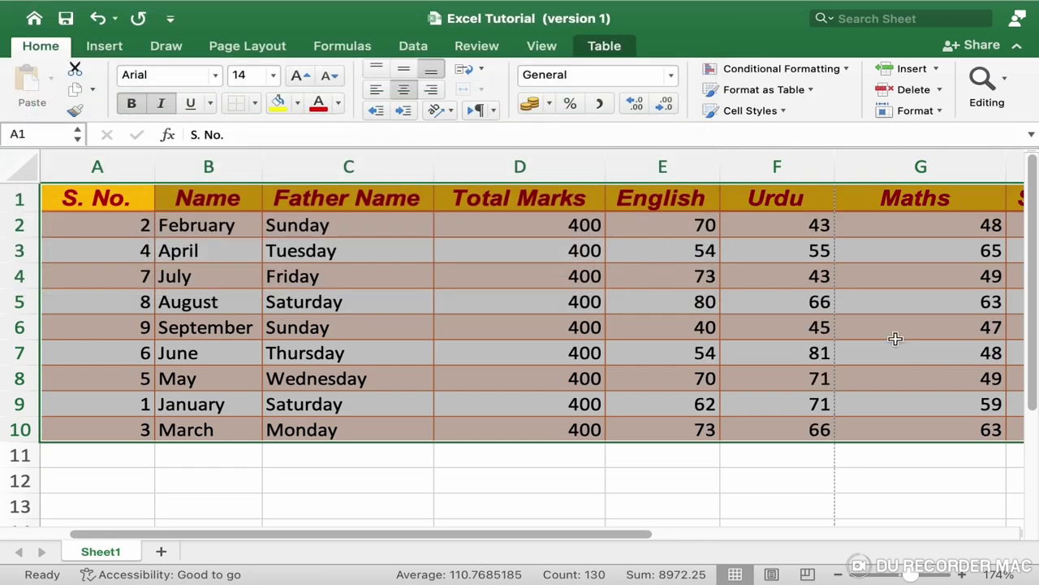
scroll(893, 338, "right", 3)
scroll(894, 339, "right", 6)
scroll(889, 337, "right", 1)
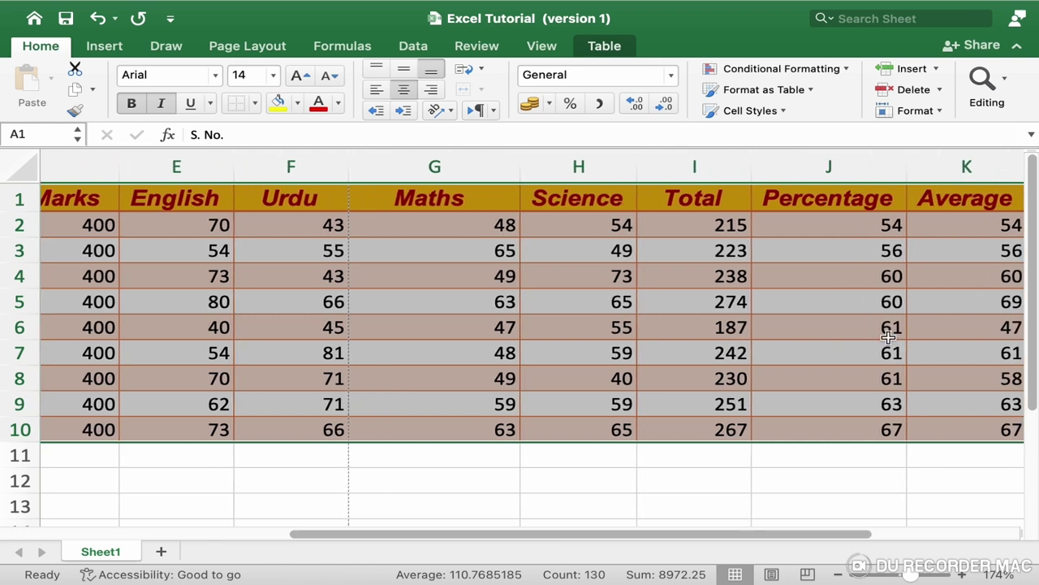
- Step through the ascending Percentage values starting at cell J2
left_click(839, 233)
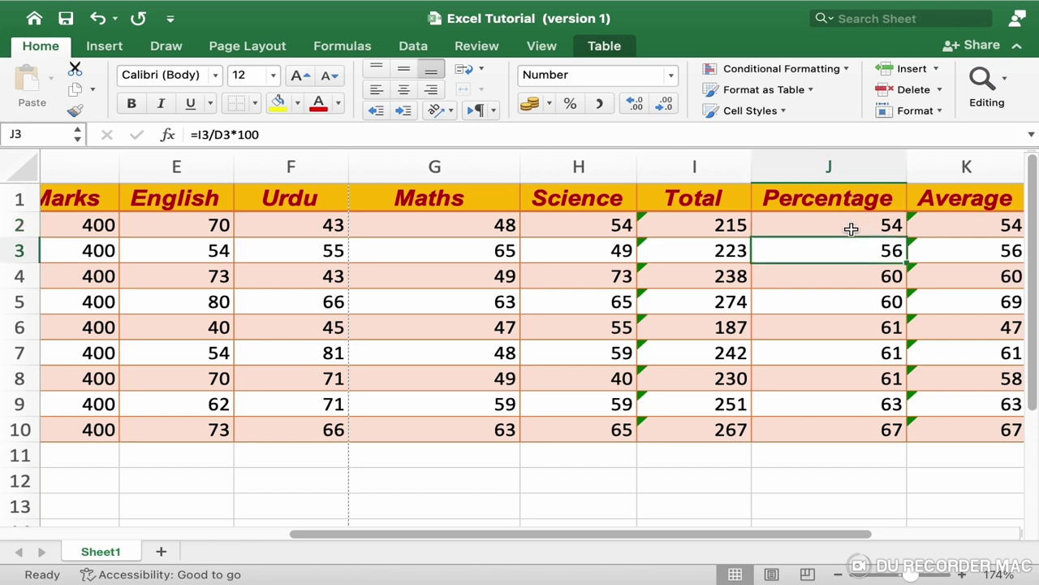
key("Down")
key("Down")
key("Down")
key("Down")
key("Down")
key("Down")
key("Down")
key("Down")
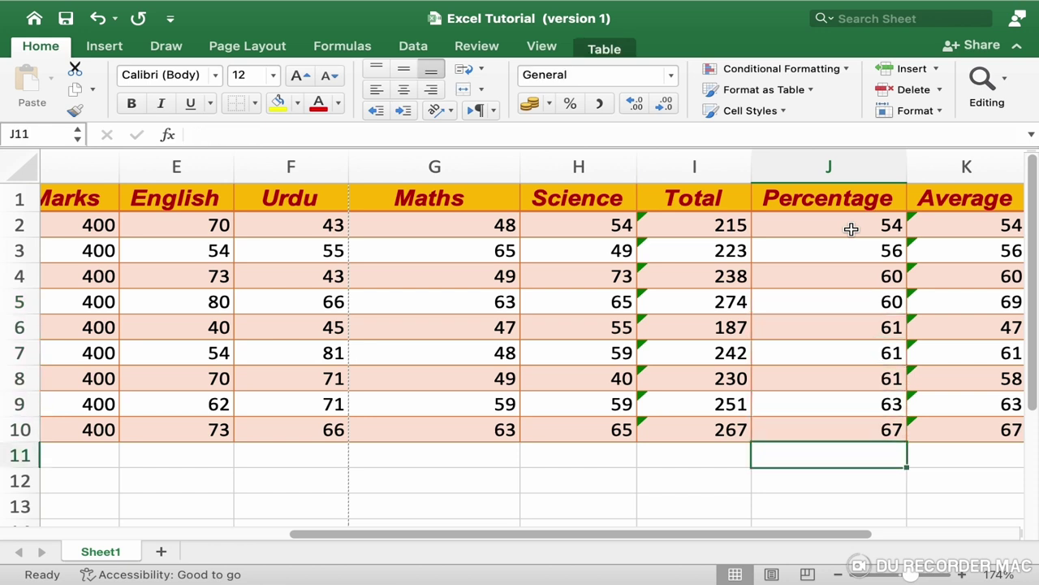
key("Up")
key("Up")
key("Up")
key("Up")
key("Up")
key("Up")
key("Up")
key("Up")
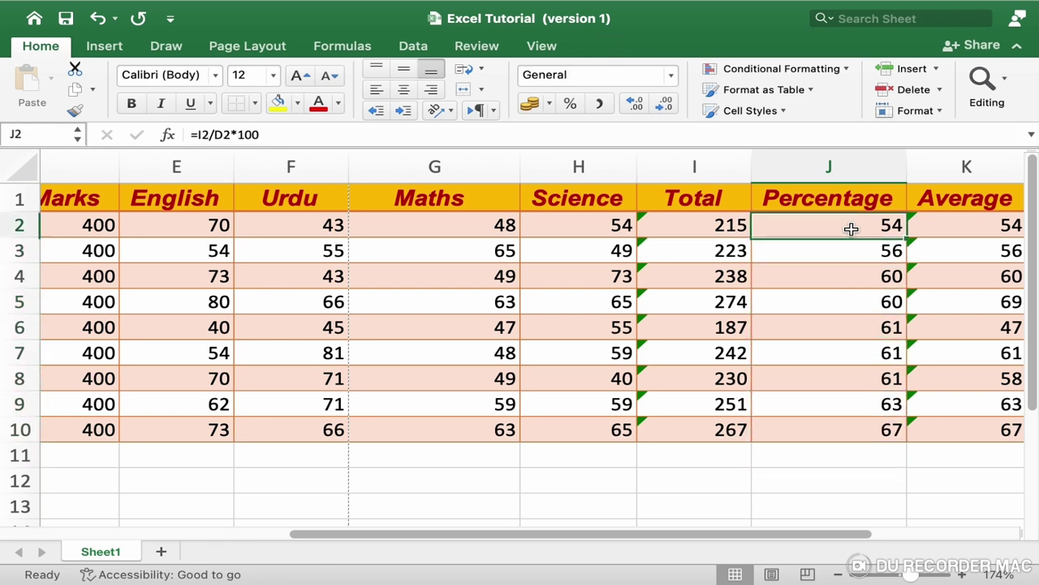
key("Up")
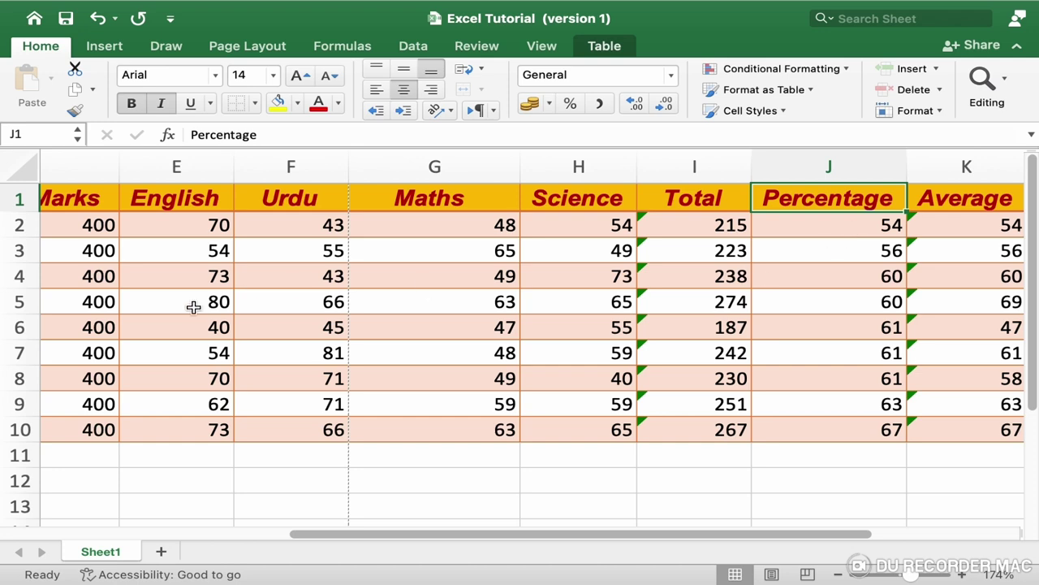
- Scroll back to column A, select cell B2 and bring up the Editing commands
scroll(195, 305, "left", 10)
scroll(188, 213, "right", 1)
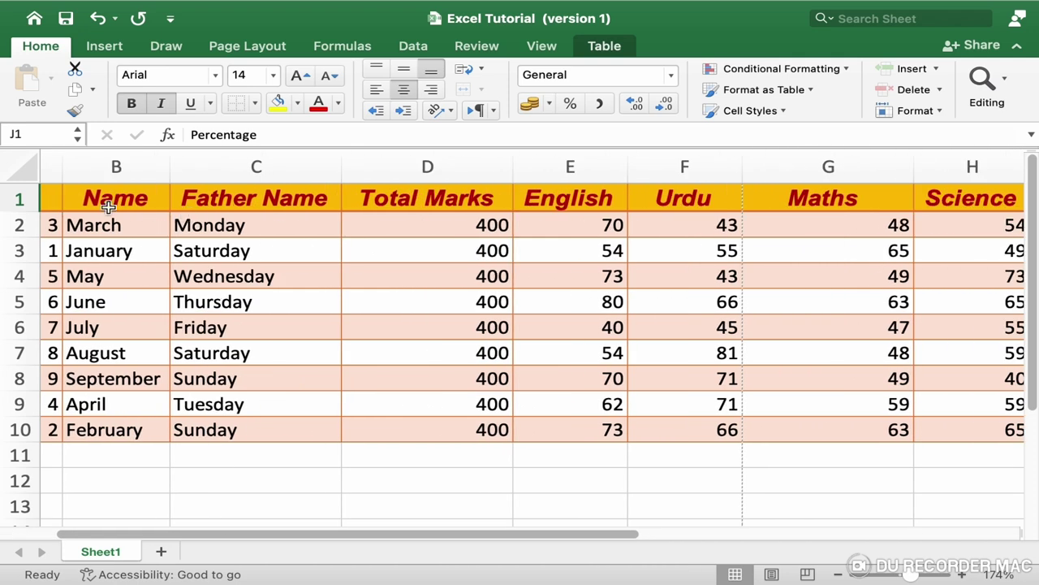
scroll(167, 241, "left", 3)
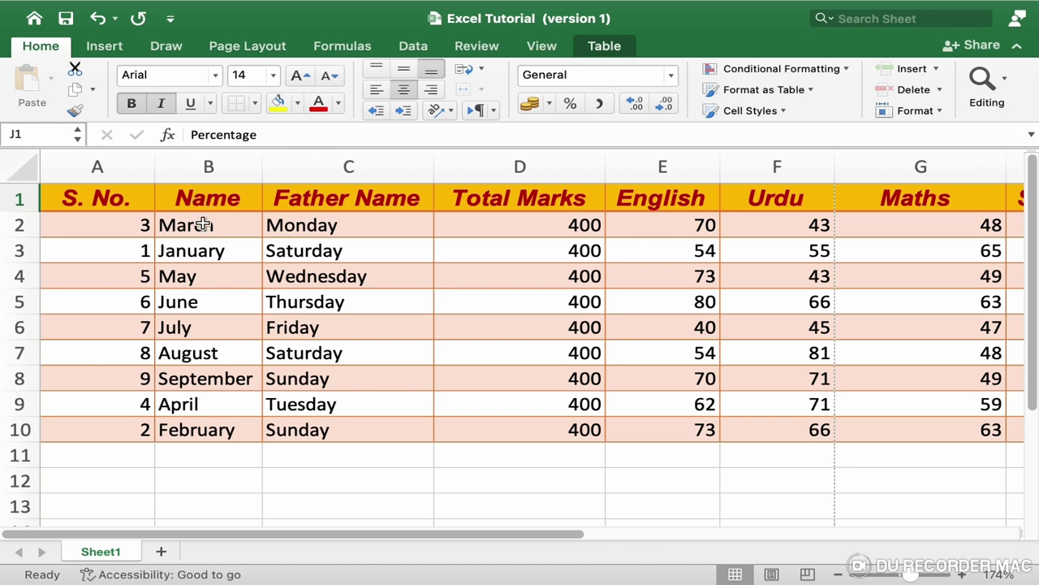
left_click(202, 225)
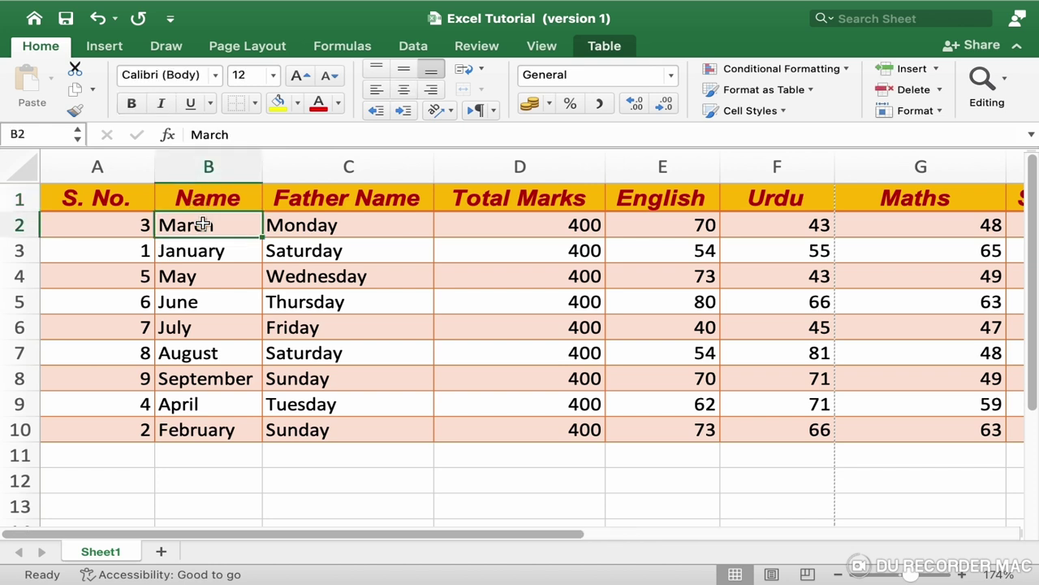
left_click(1003, 87)
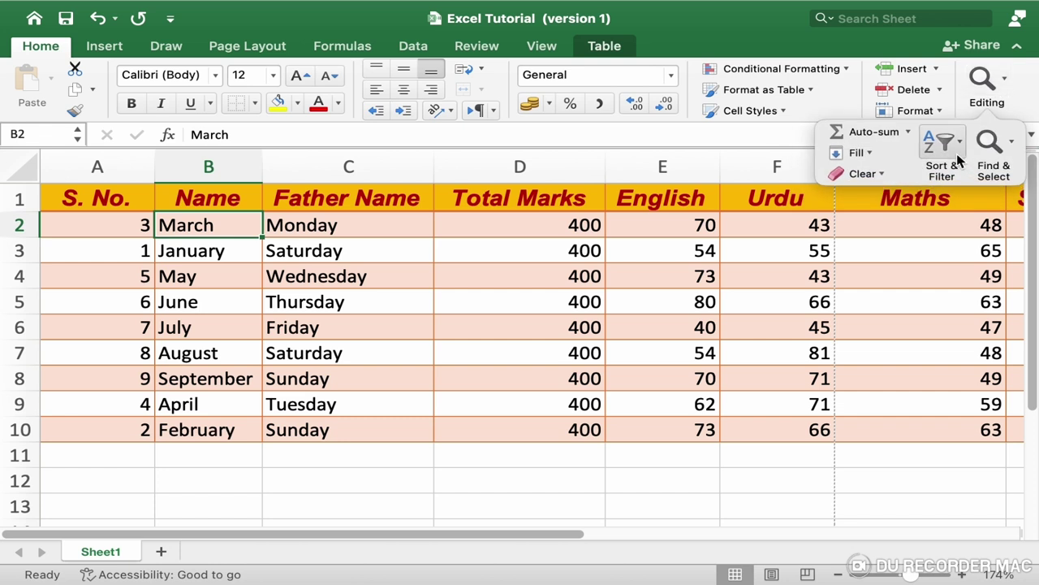
- Turn Filter back on from Sort & Filter so every marks-table heading gets a dropdown
left_click(958, 160)
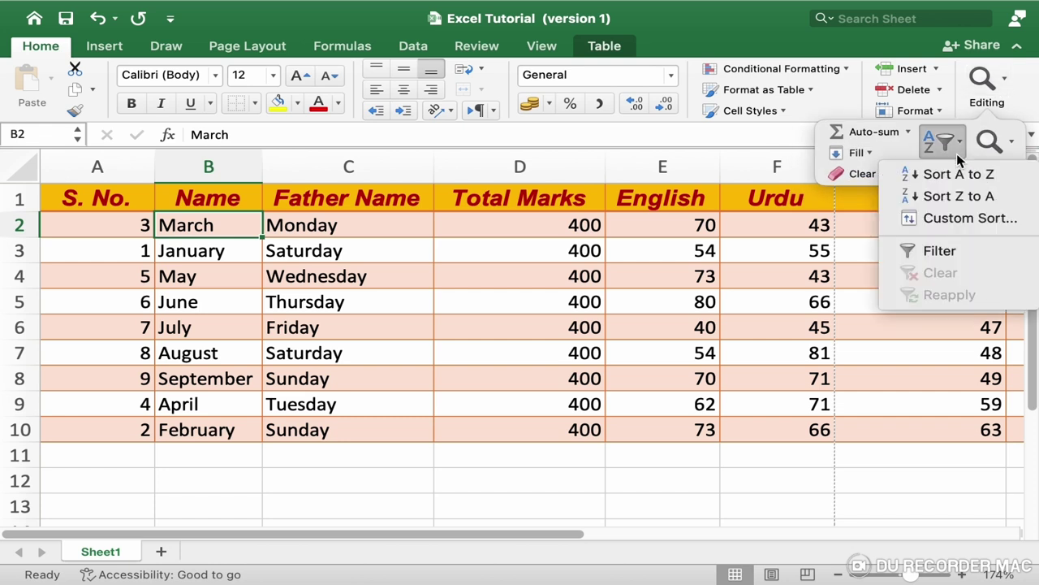
left_click(946, 251)
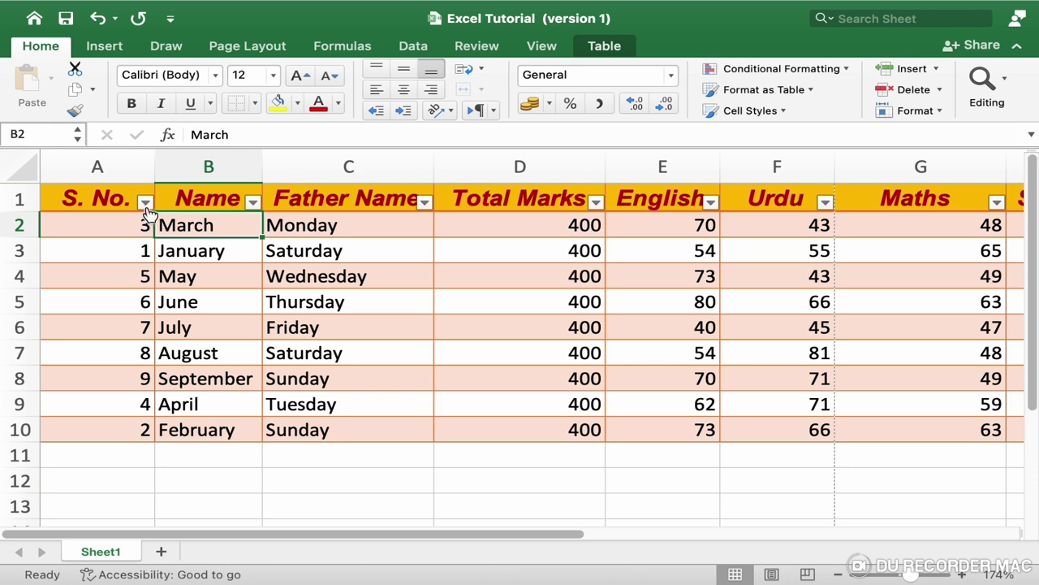
- In the S. No. filter, untick serial numbers 1, 3, 5 and 9
left_click(147, 203)
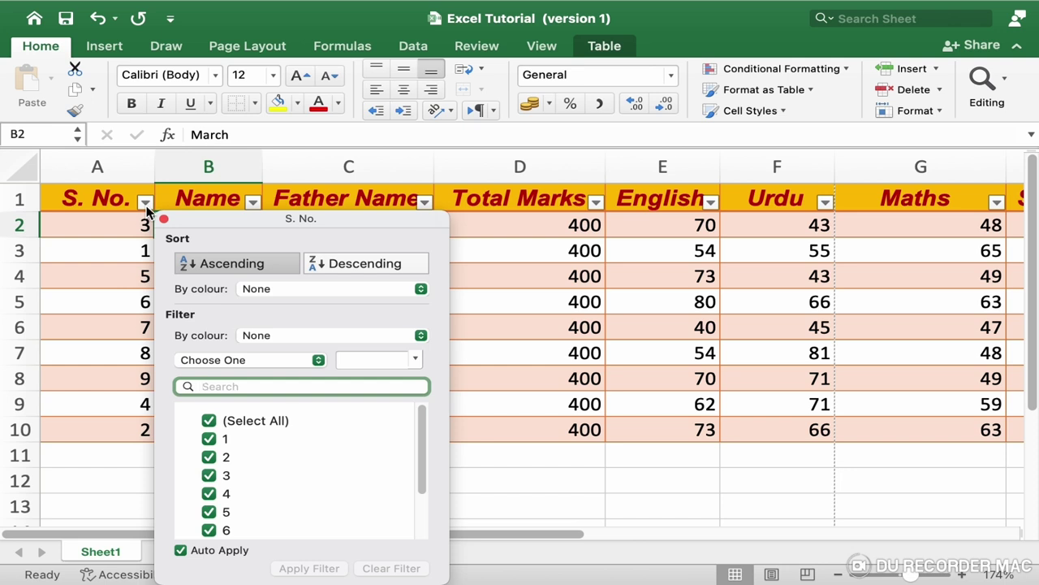
left_click(217, 443)
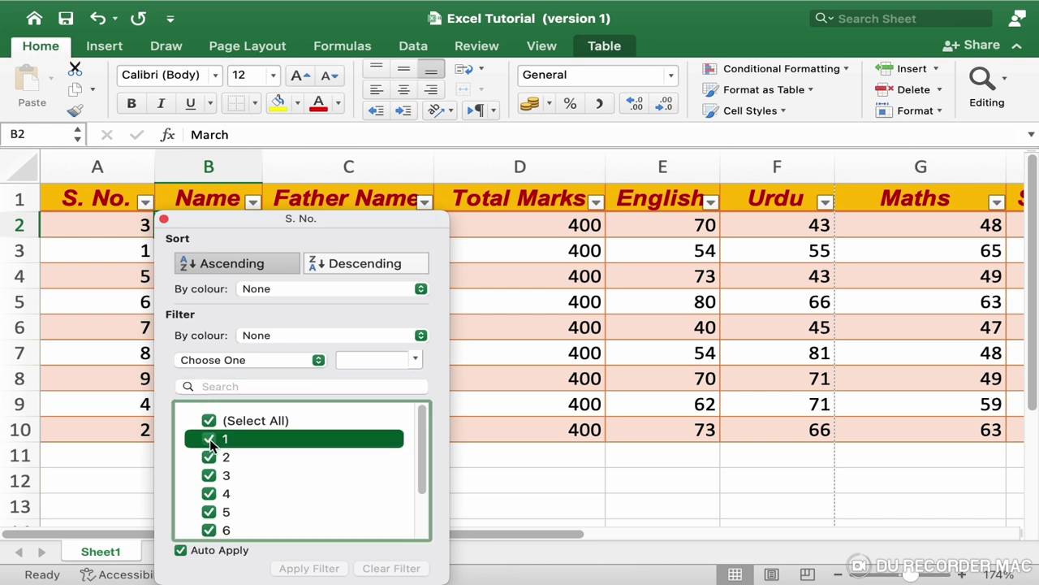
left_click(210, 438)
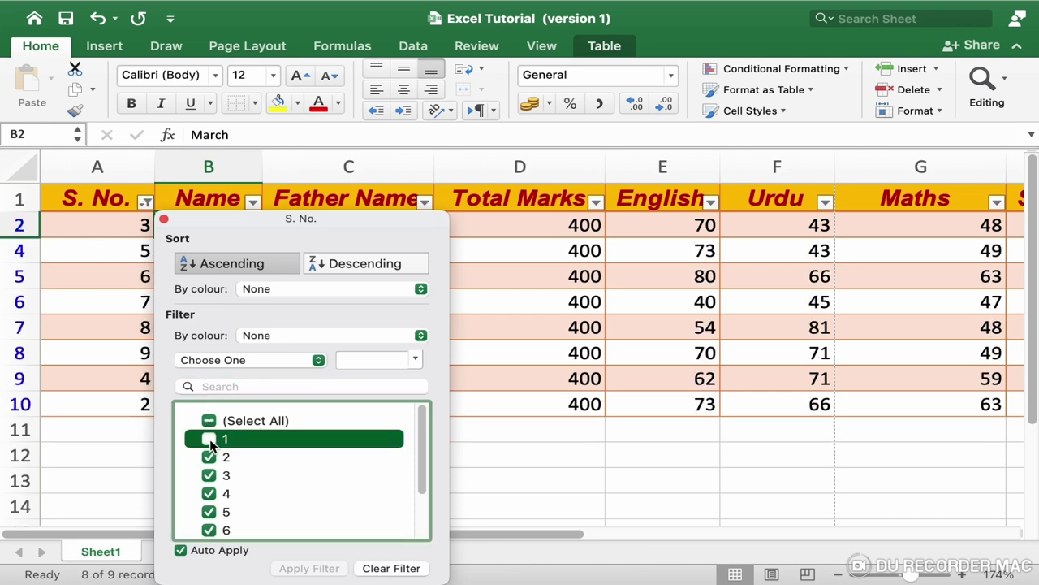
left_click(210, 474)
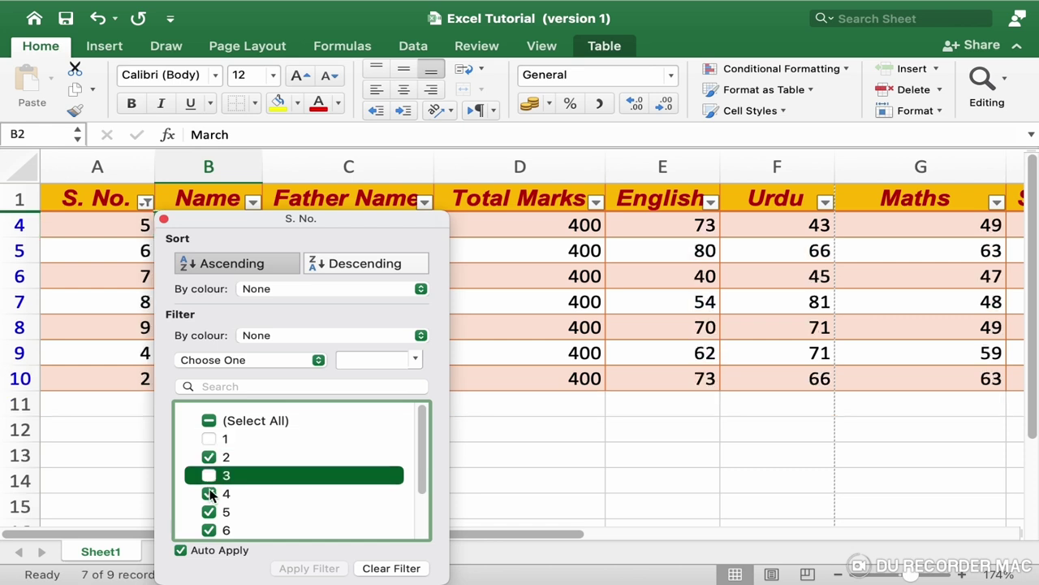
left_click(210, 512)
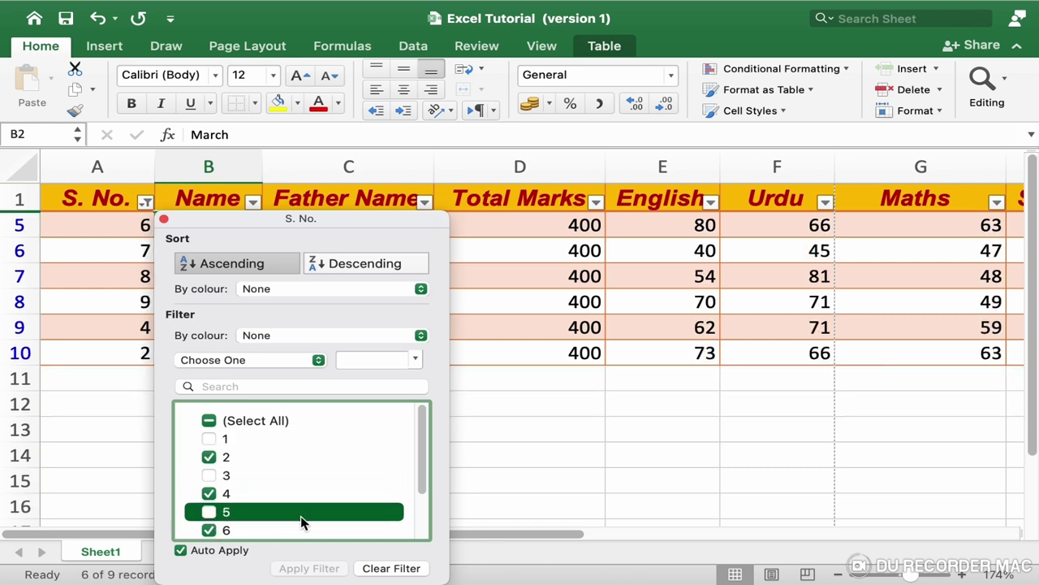
scroll(300, 519, "down", 3)
left_click(209, 521)
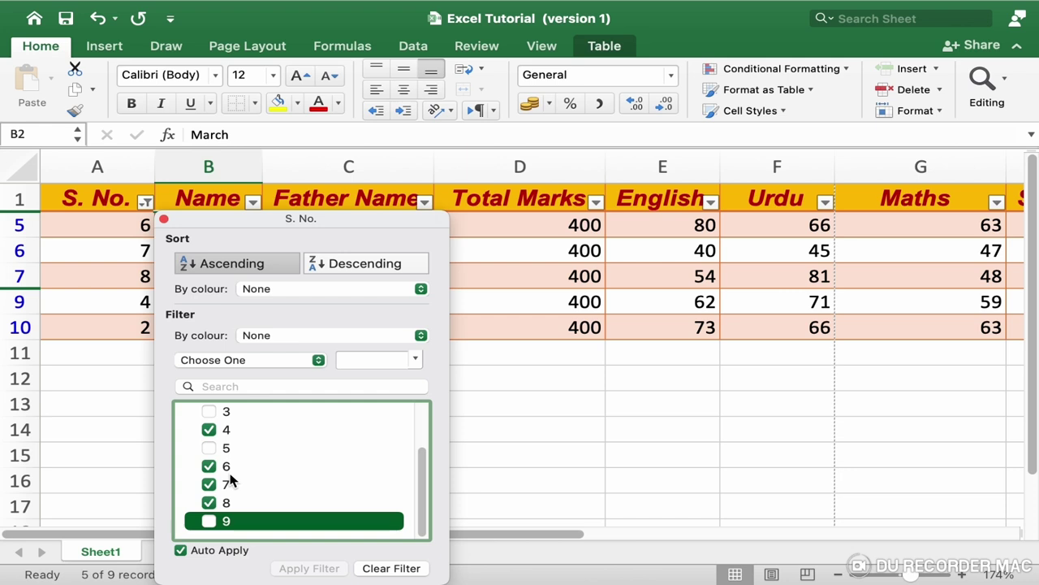
- Re-include every serial number with (Select All) and open the S. No. condition list
mouse_move(243, 217)
left_mouse_down()
mouse_move(561, 305)
mouse_move(276, 205)
left_mouse_up()
scroll(306, 417, "up", 3)
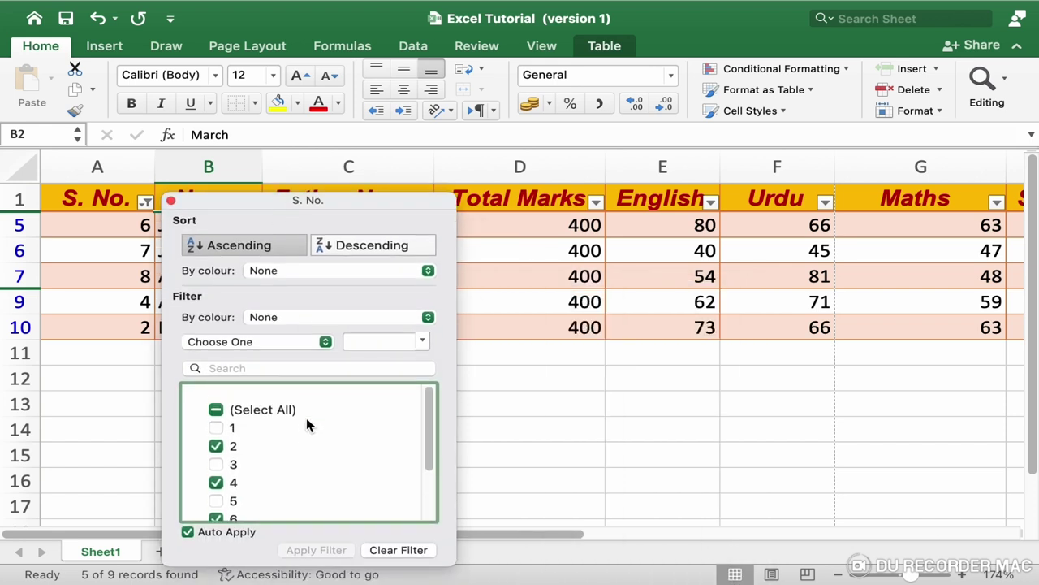
scroll(306, 417, "down", 1)
left_click(220, 407)
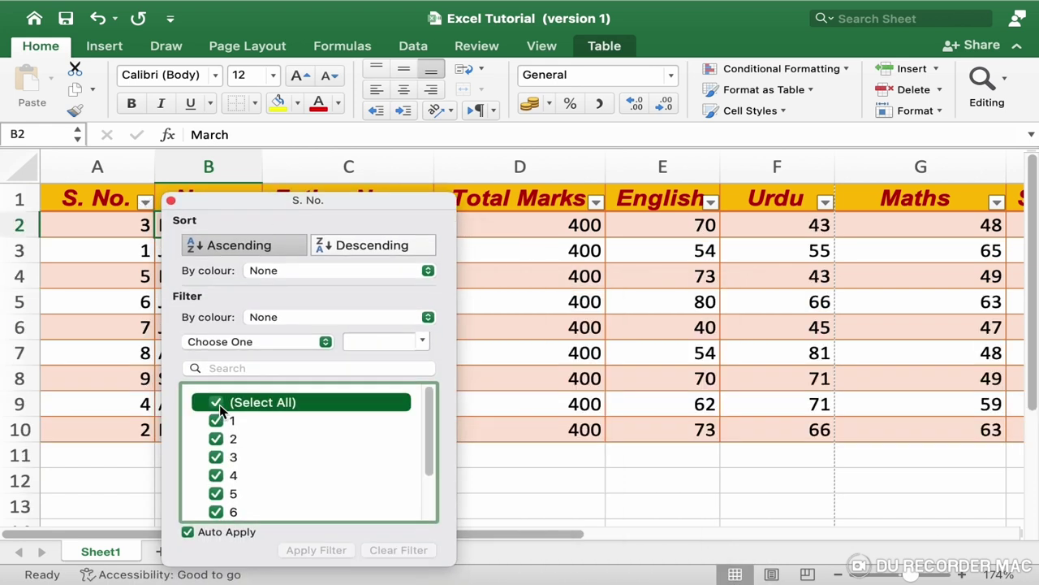
left_click(325, 342)
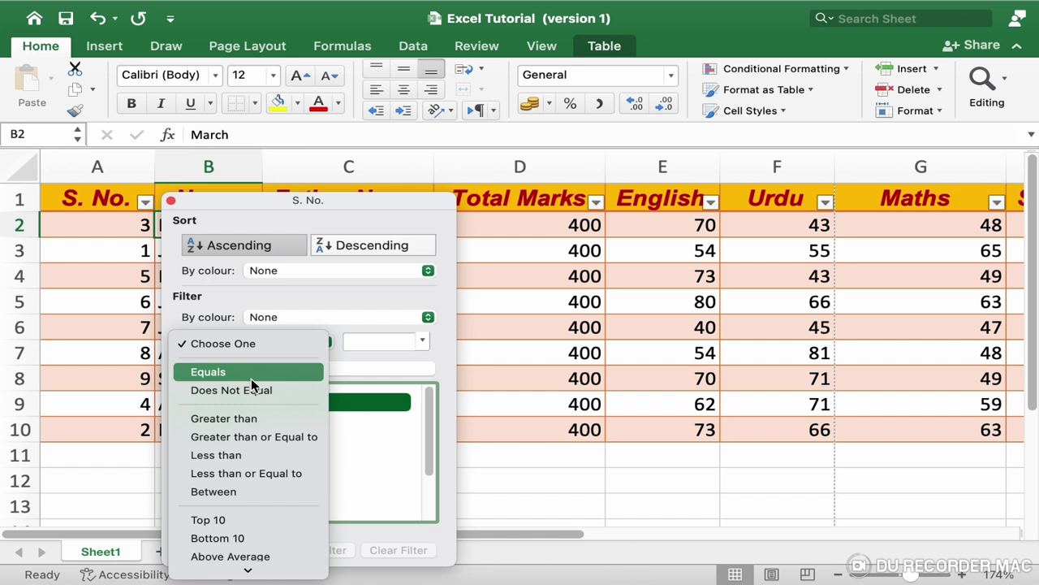
- Filter S. No. with the condition Equals 5
left_click(251, 372)
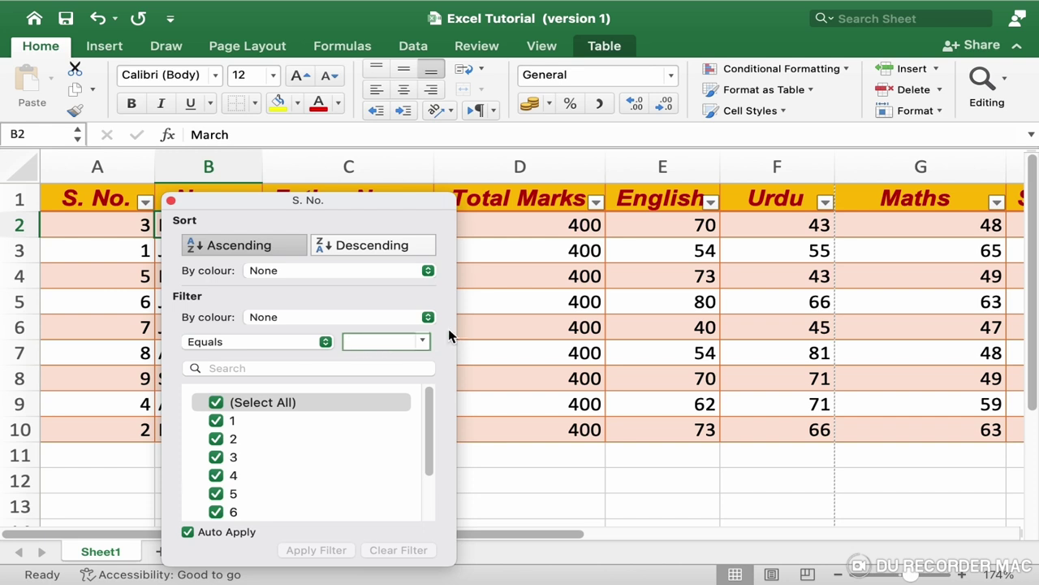
left_click(422, 341)
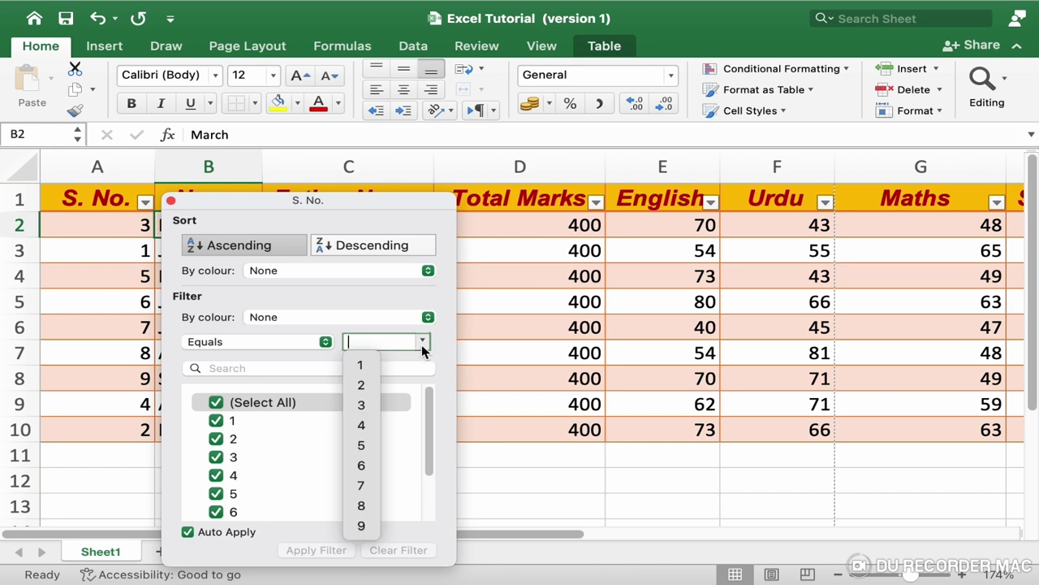
left_click(362, 446)
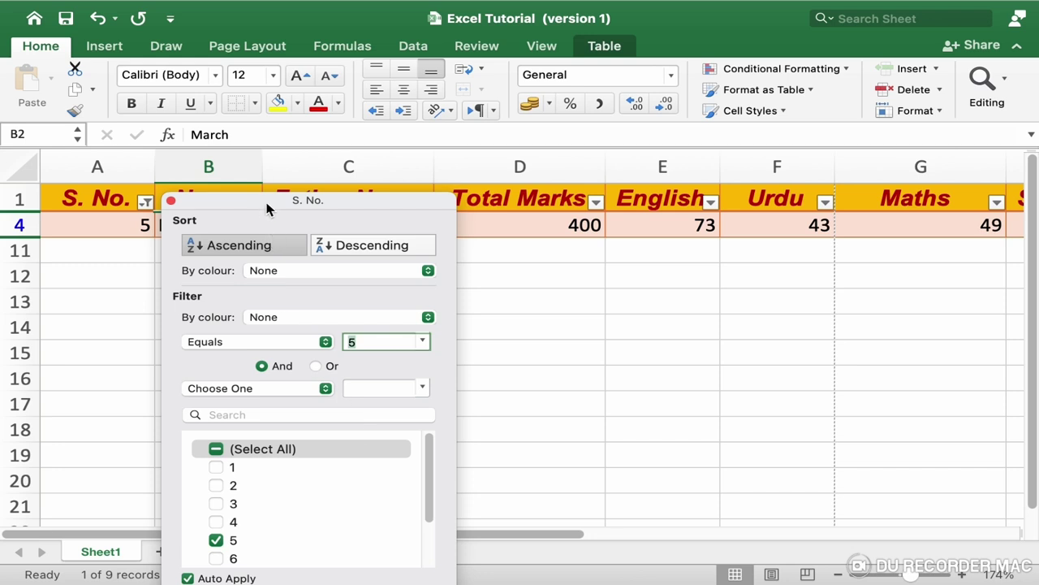
- Change the S. No. condition to Greater than 3, showing students 4 through 9
mouse_move(268, 202)
left_mouse_down()
mouse_move(440, 332)
mouse_move(318, 202)
left_mouse_up()
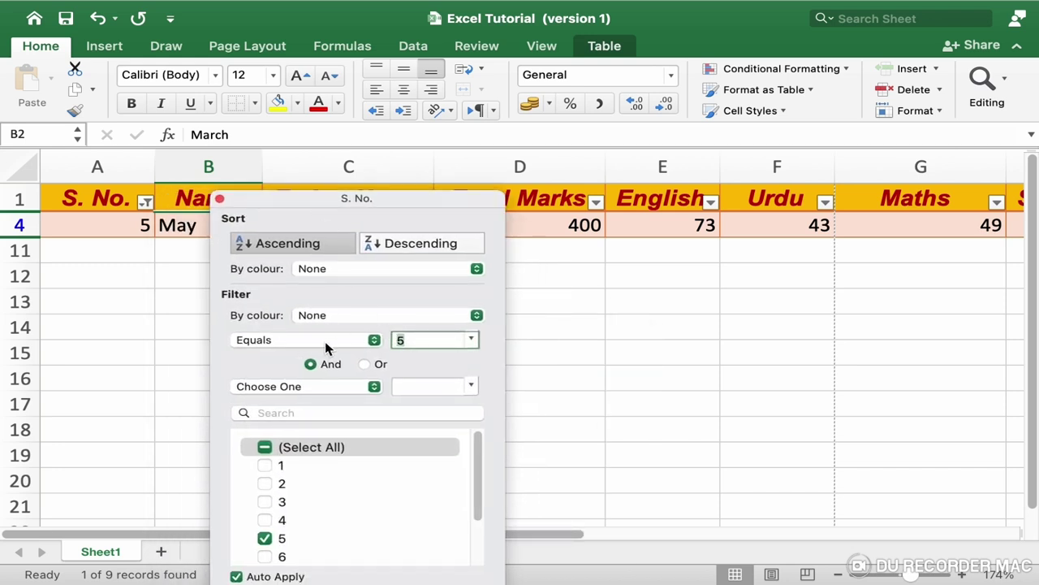
left_click(374, 339)
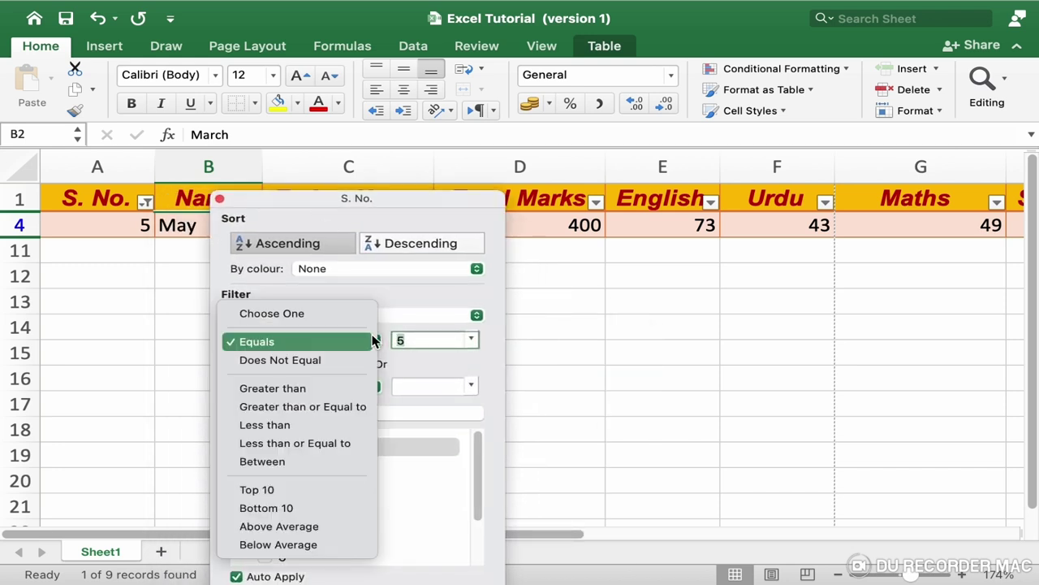
left_click(321, 390)
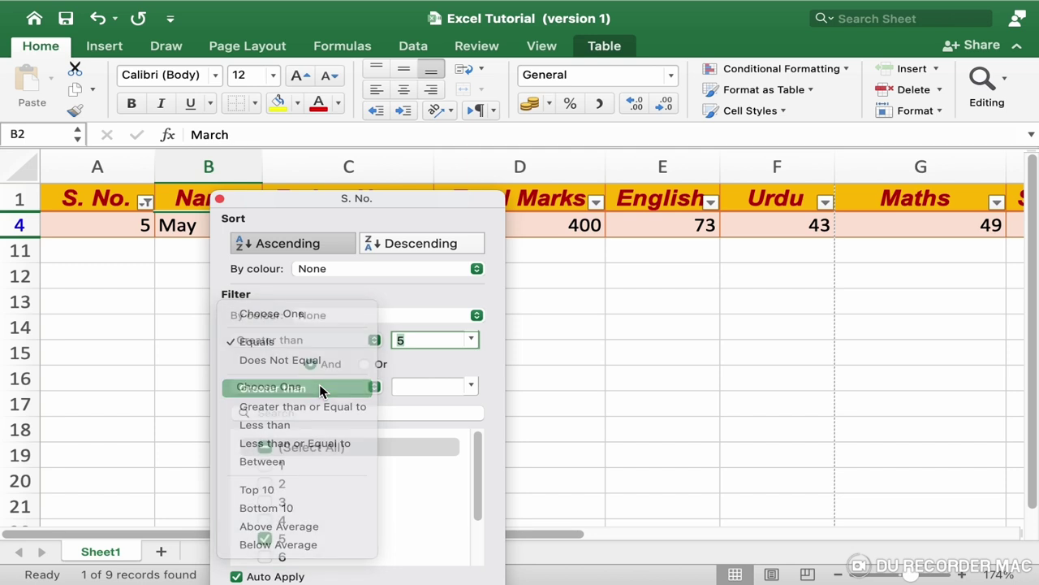
left_click(471, 340)
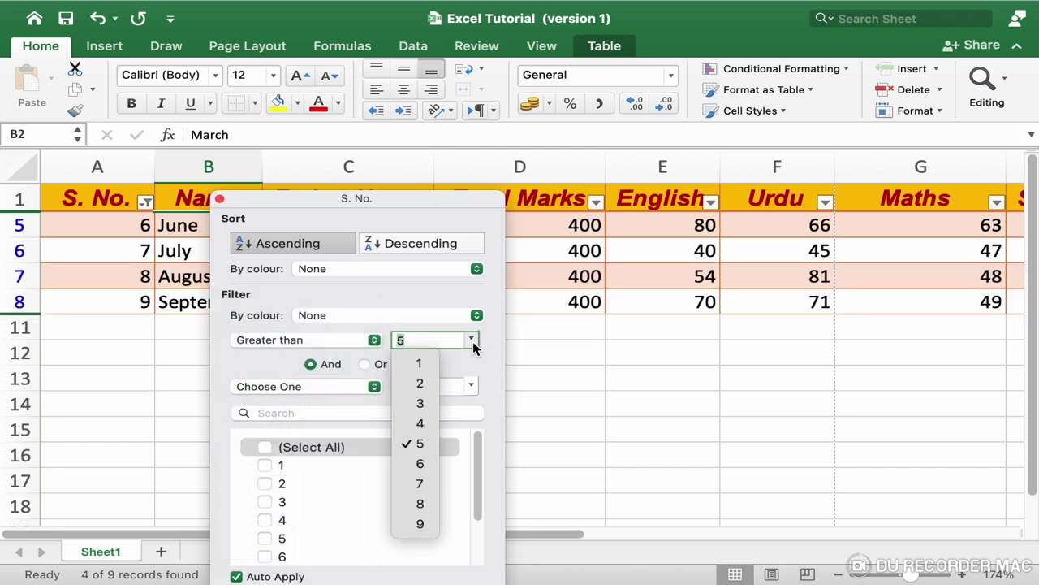
left_click(421, 404)
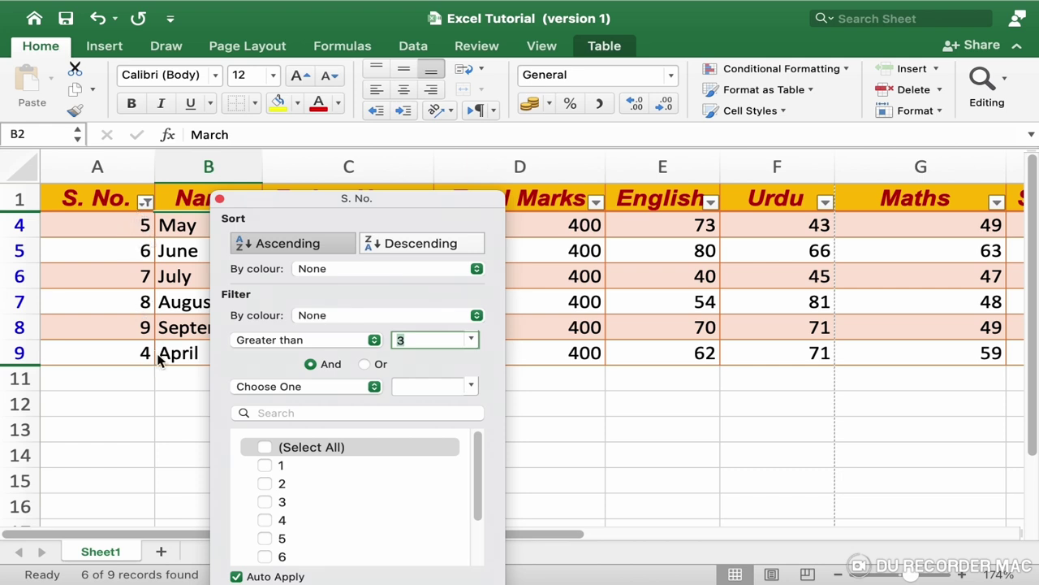
- Change the S. No. condition to Less than 6
left_click(373, 341)
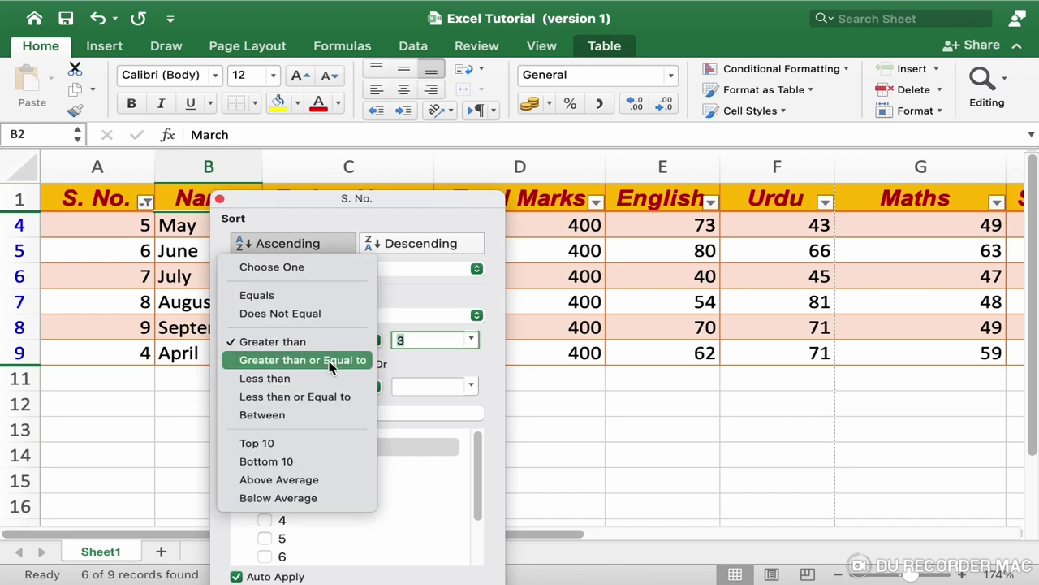
left_click(305, 378)
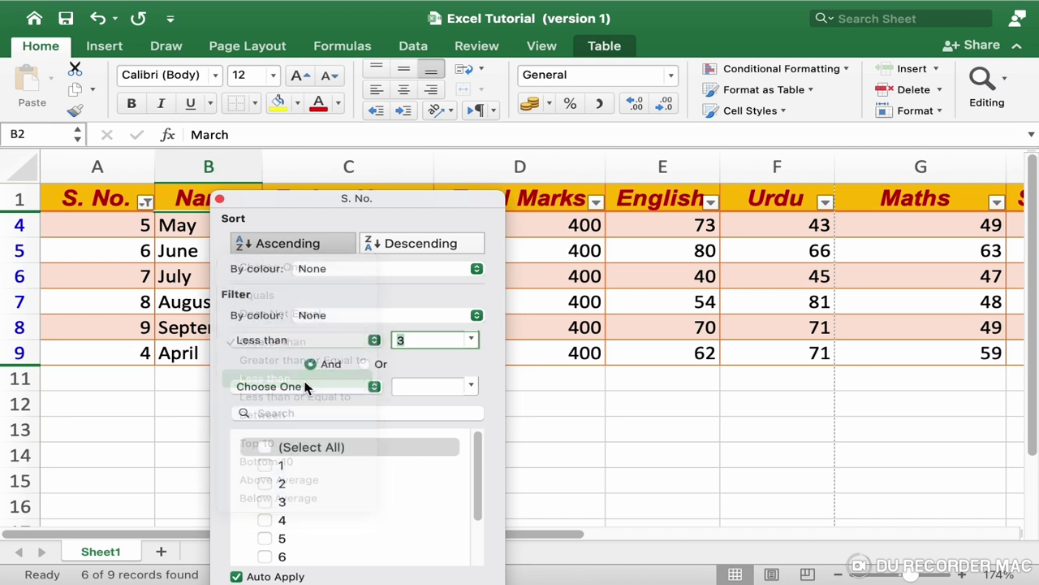
left_click(471, 340)
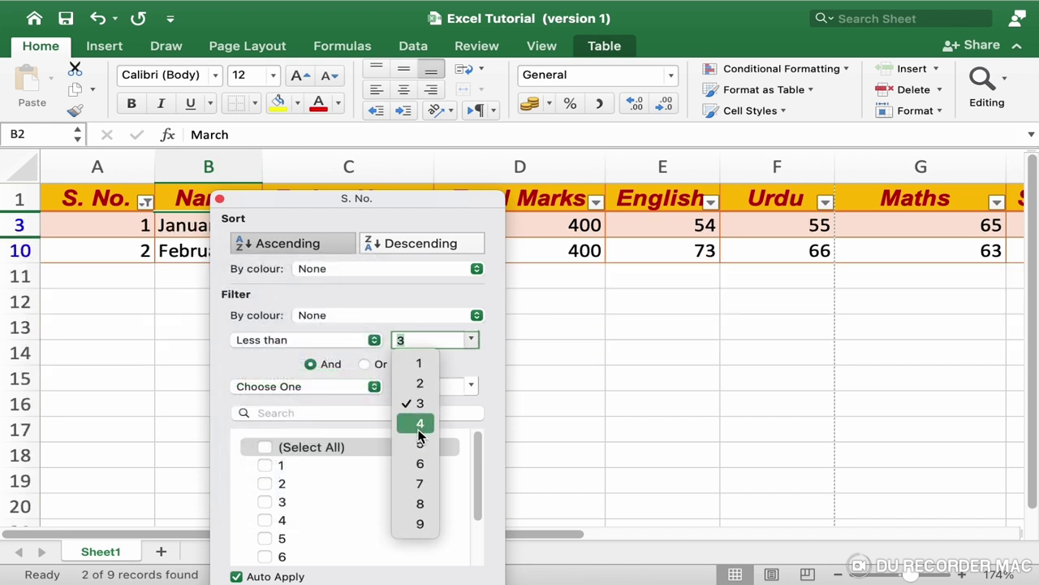
left_click(419, 464)
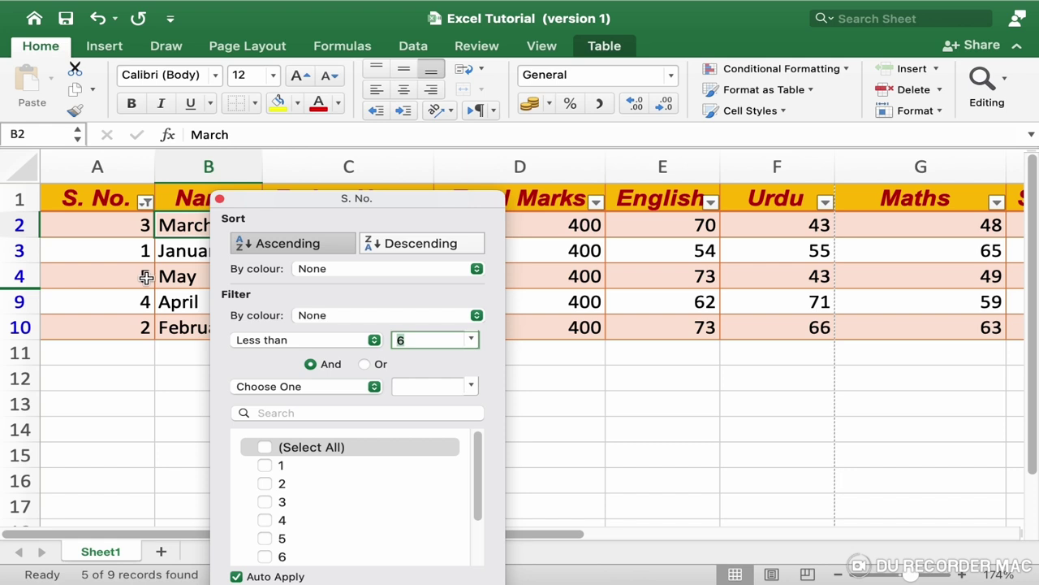
- Clear the S. No. filter with (Select All) and close the filter panel
left_click(324, 341)
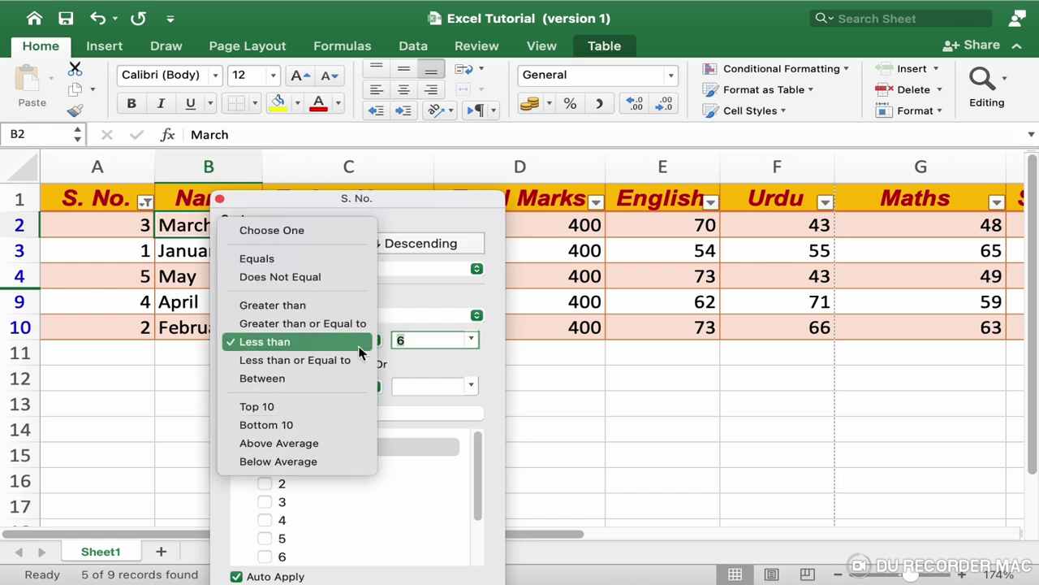
left_click(442, 364)
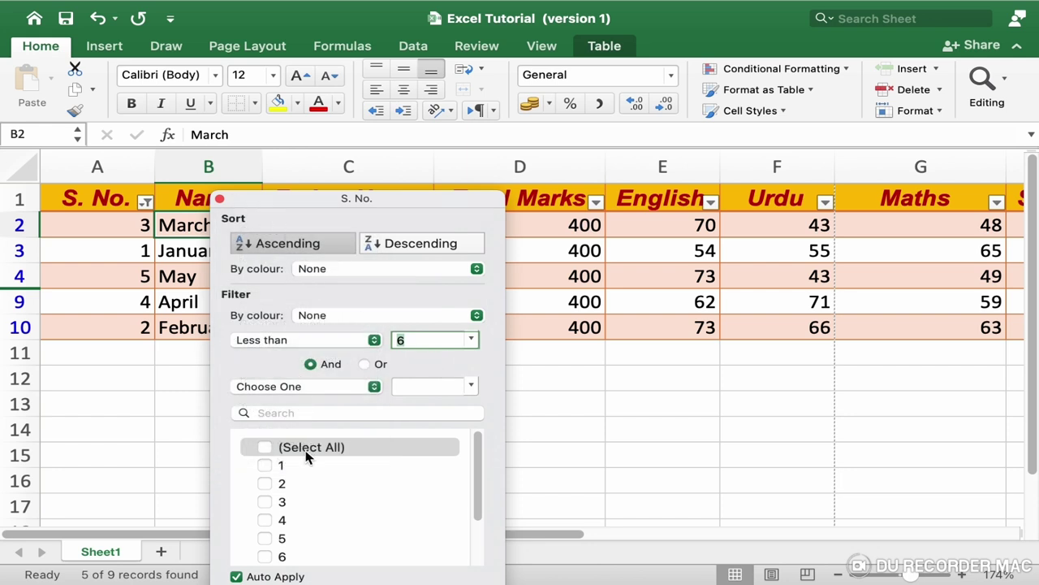
left_click(267, 453)
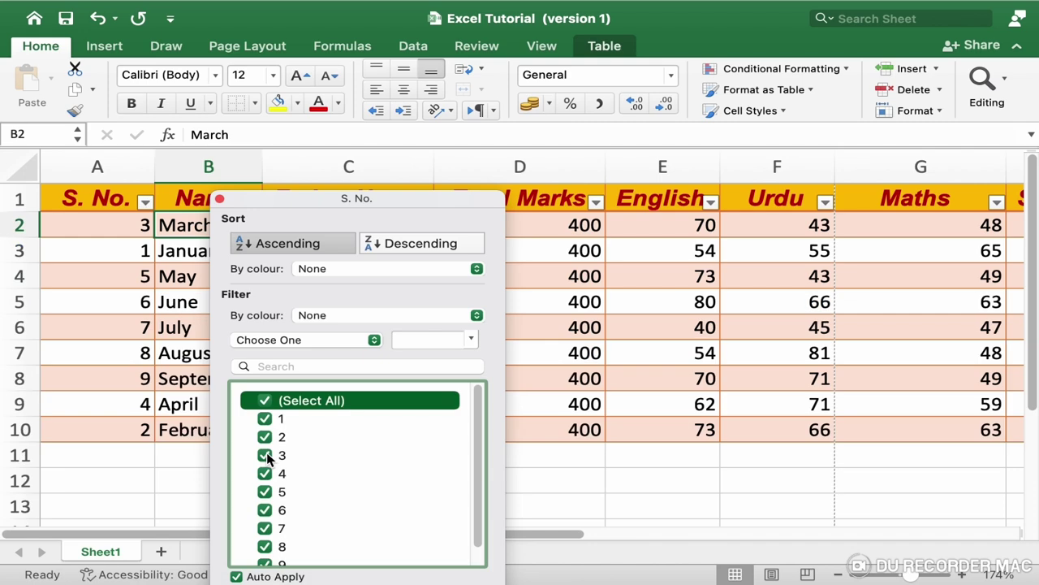
left_click(220, 200)
key("Left")
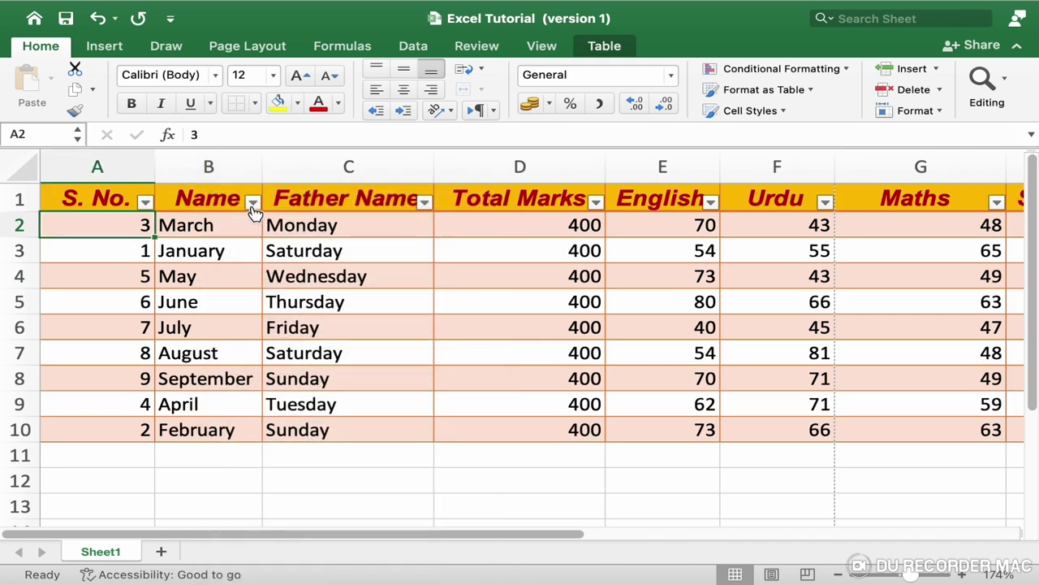
- Filter Name to April, August and July, then re-include all names and open the text condition list
left_click(232, 223)
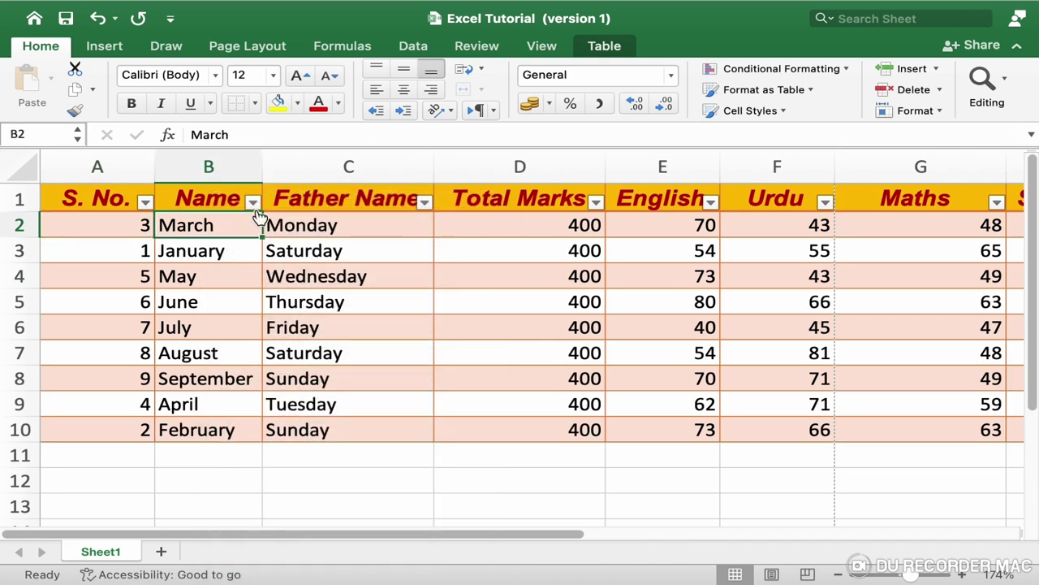
left_click(252, 203)
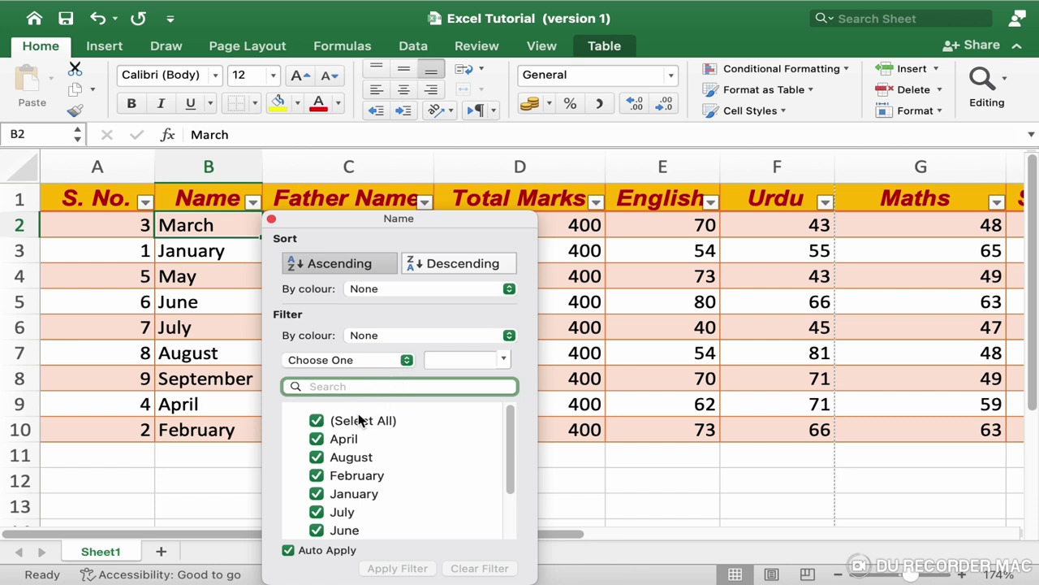
left_click(317, 421)
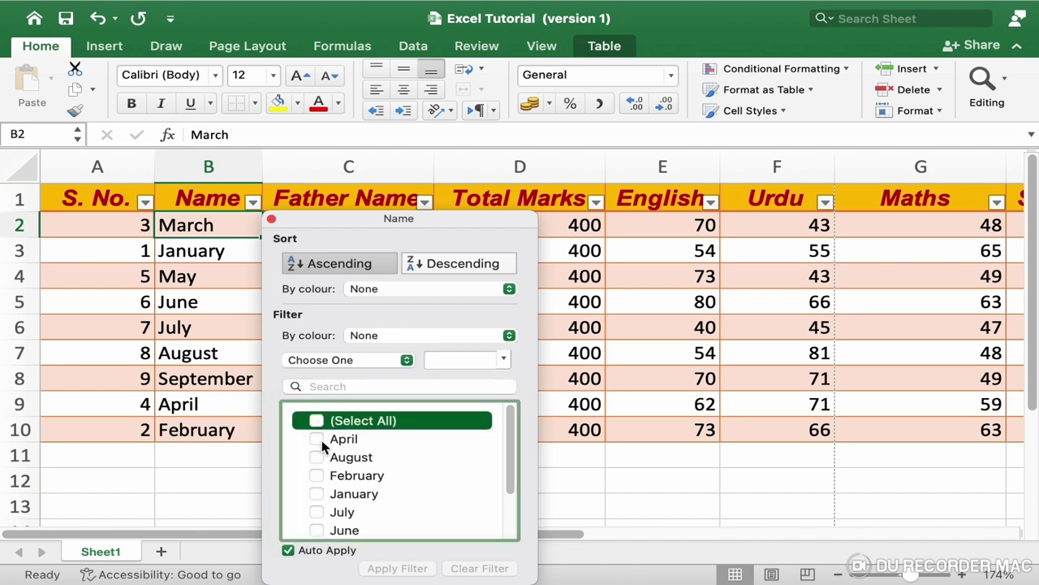
left_click(317, 439)
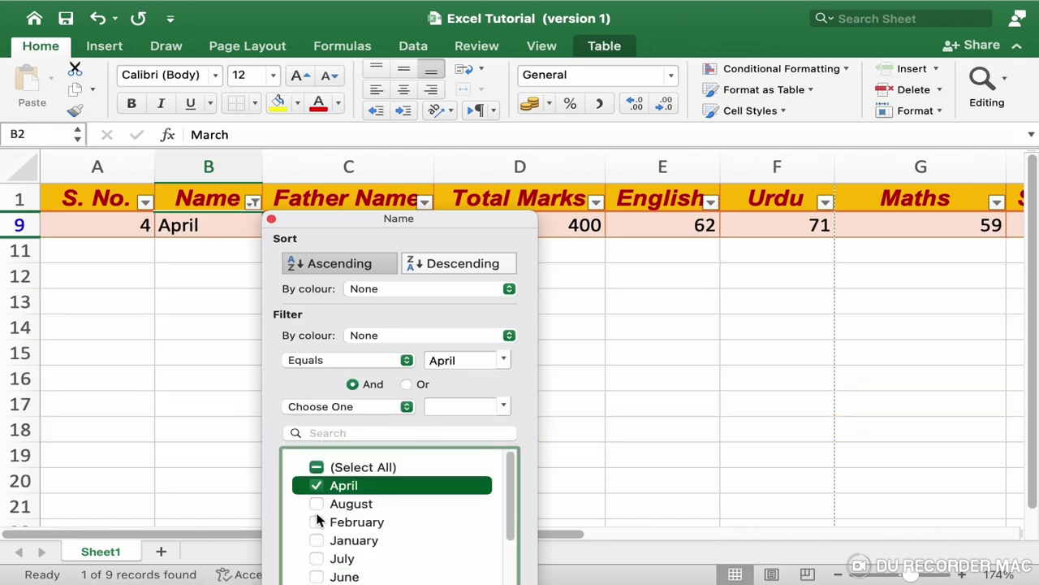
left_click(317, 504)
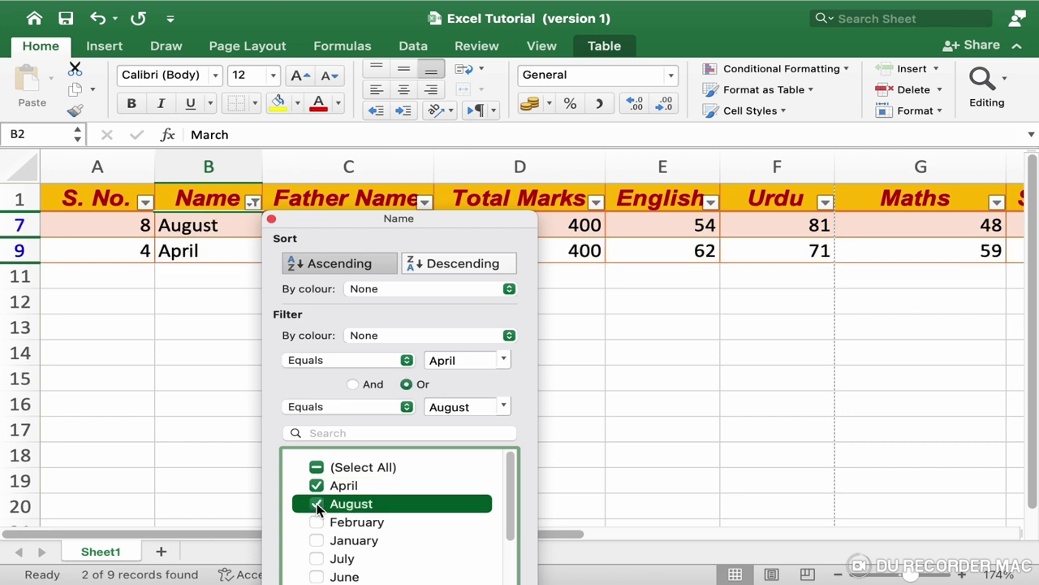
left_click(318, 560)
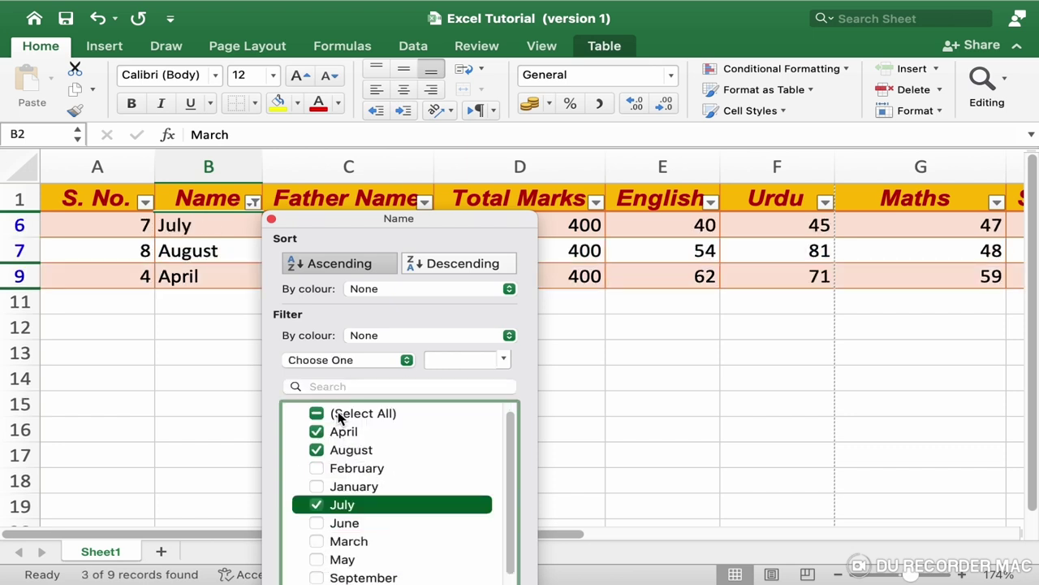
left_click(362, 415)
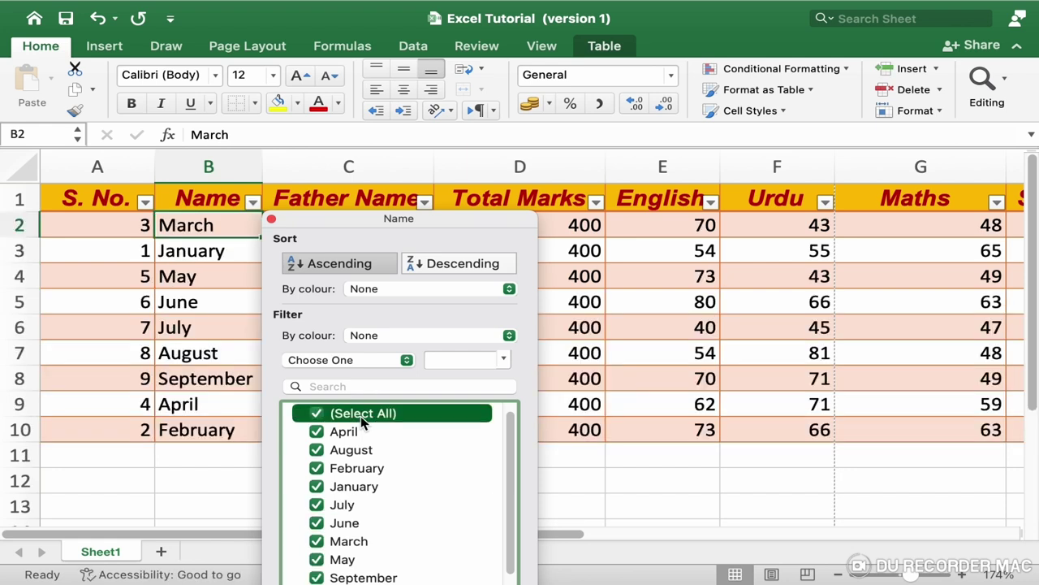
left_click(403, 359)
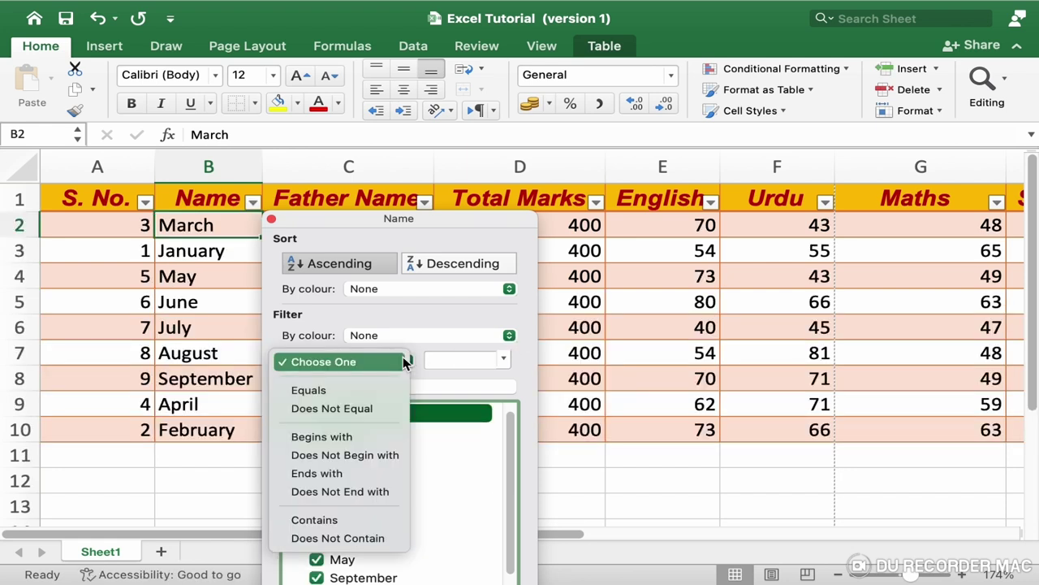
left_click(343, 390)
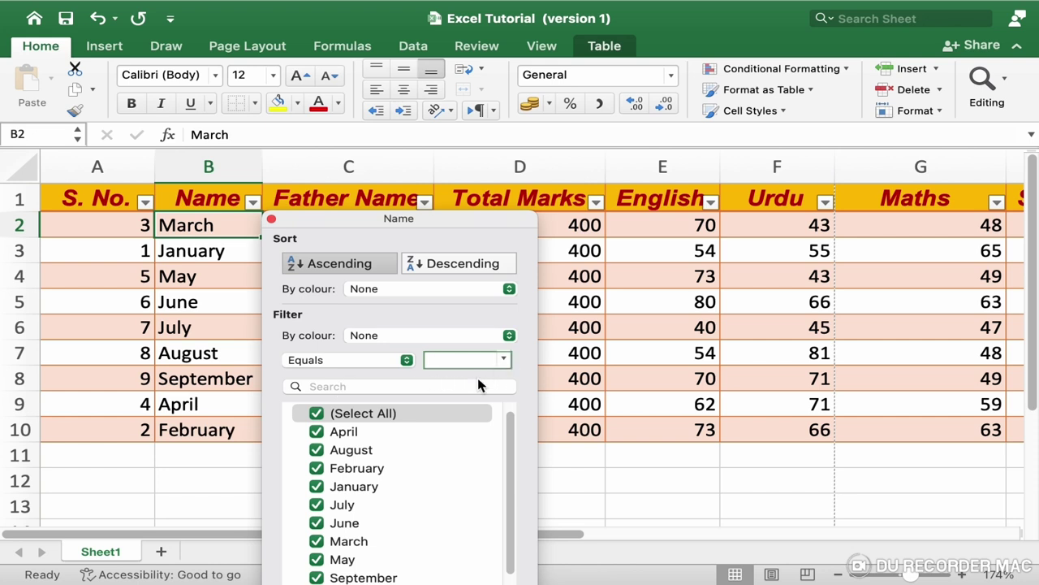
left_click(503, 359)
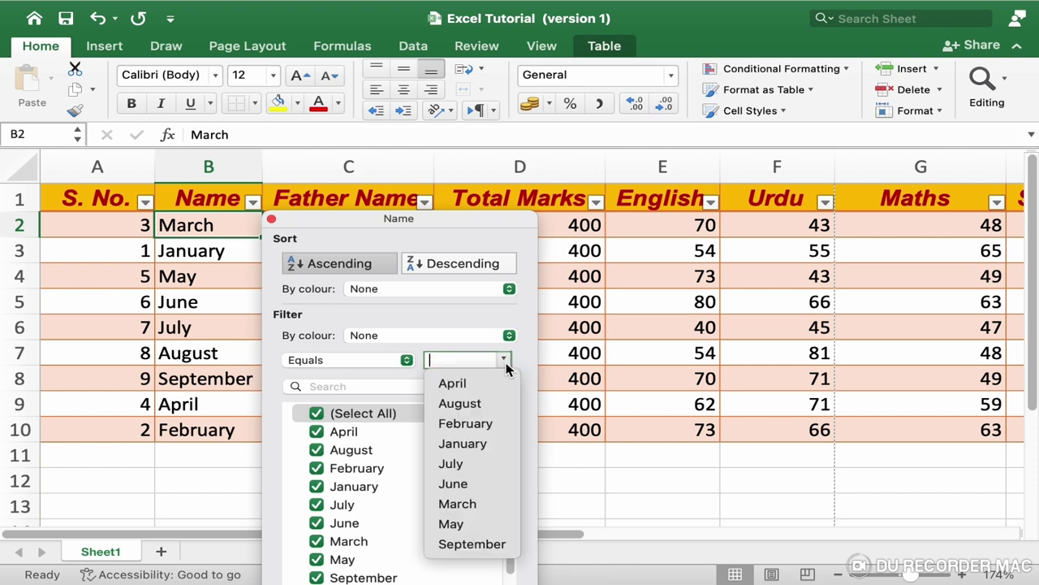
left_click(481, 445)
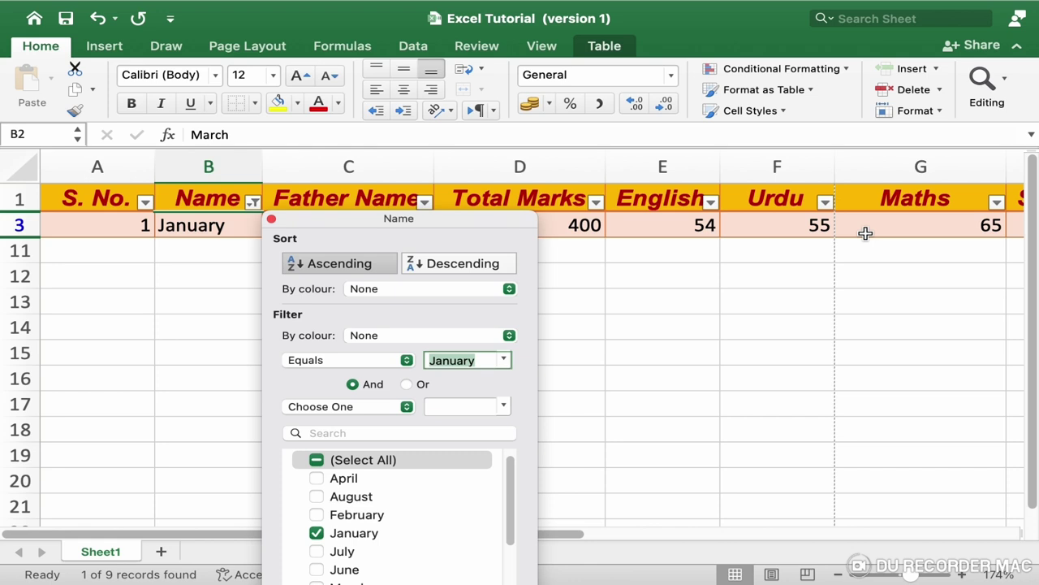
left_click(316, 460)
left_click(267, 218)
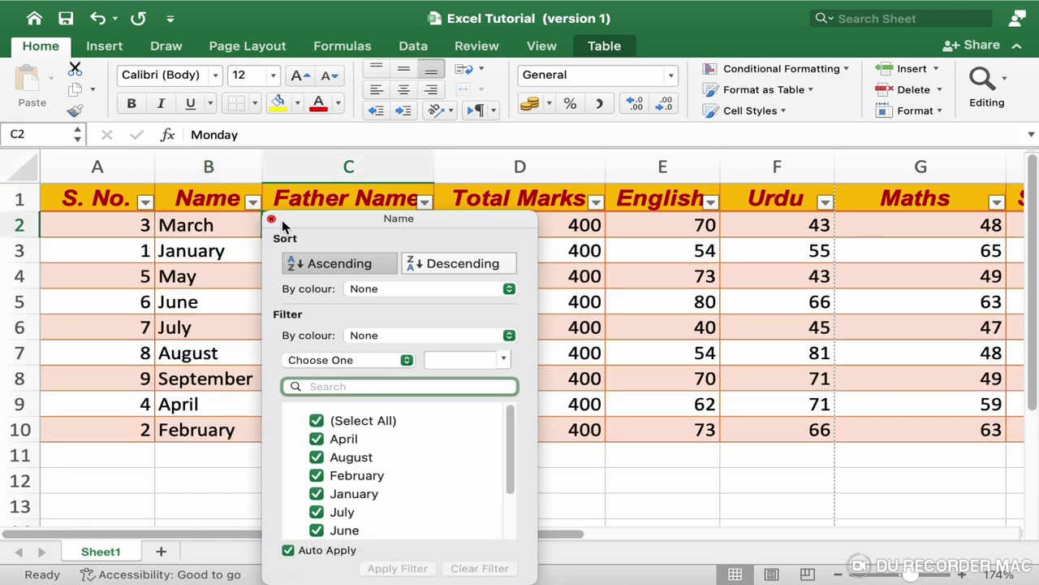
- Close the Name filter panel and open the Father Name column's filter dropdown
left_click(271, 219)
left_click(423, 202)
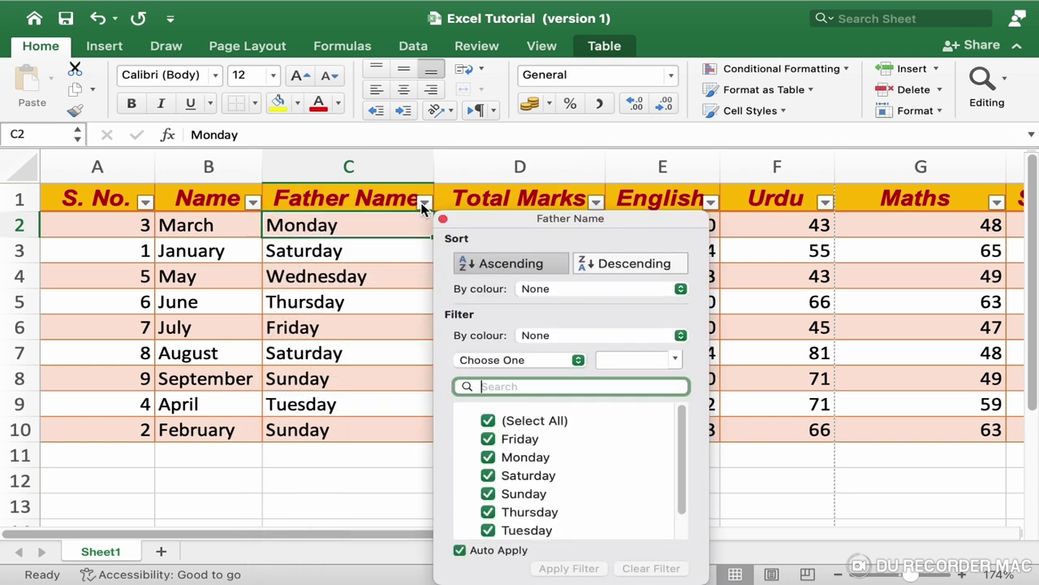